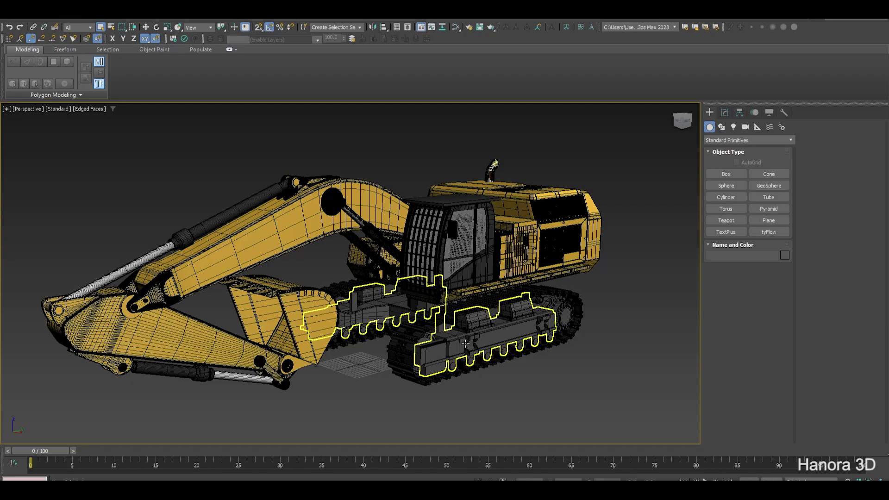
# - Select the Bucket and enable Affect Pivot Only in Hierarchy > Pivot
pyautogui.keyDown('alt'); pyautogui.moveTo(465, 344); pyautogui.dragTo(449, 328, button='middle'); pyautogui.keyUp('alt')
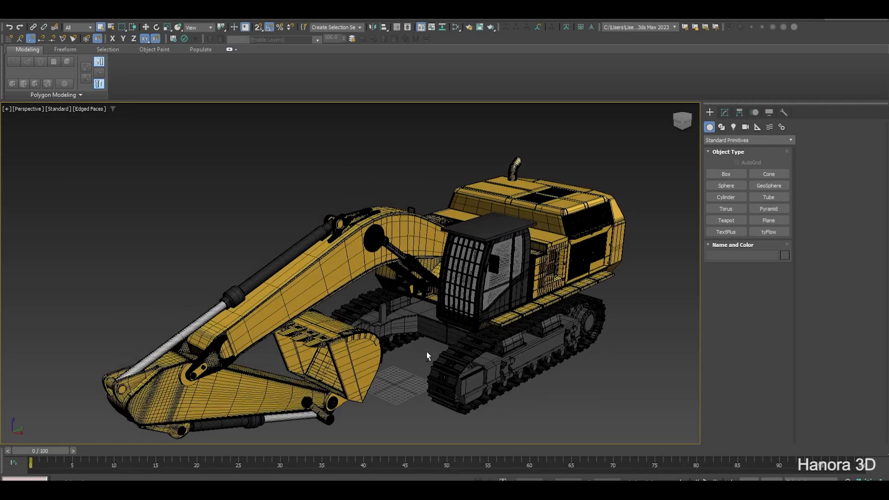
pyautogui.click(339, 355)
pyautogui.keyDown('alt'); pyautogui.moveTo(340, 355); pyautogui.dragTo(379, 371, button='middle'); pyautogui.keyUp('alt')
pyautogui.keyDown('alt'); pyautogui.moveTo(304, 378); pyautogui.dragTo(366, 362, button='middle'); pyautogui.keyUp('alt')
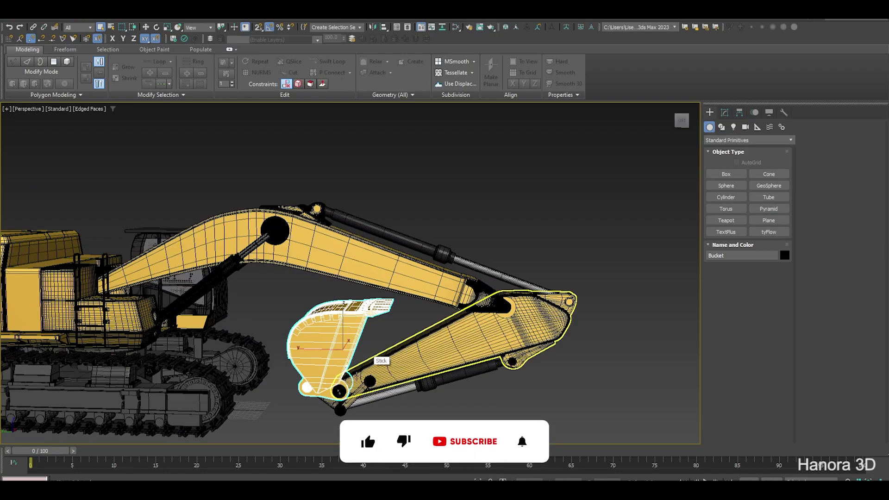
pyautogui.scroll(1, 368, 359)
pyautogui.scroll(3, 370, 354)
pyautogui.scroll(2, 375, 349)
pyautogui.keyDown('alt'); pyautogui.moveTo(375, 349); pyautogui.dragTo(407, 296, button='middle'); pyautogui.keyUp('alt')
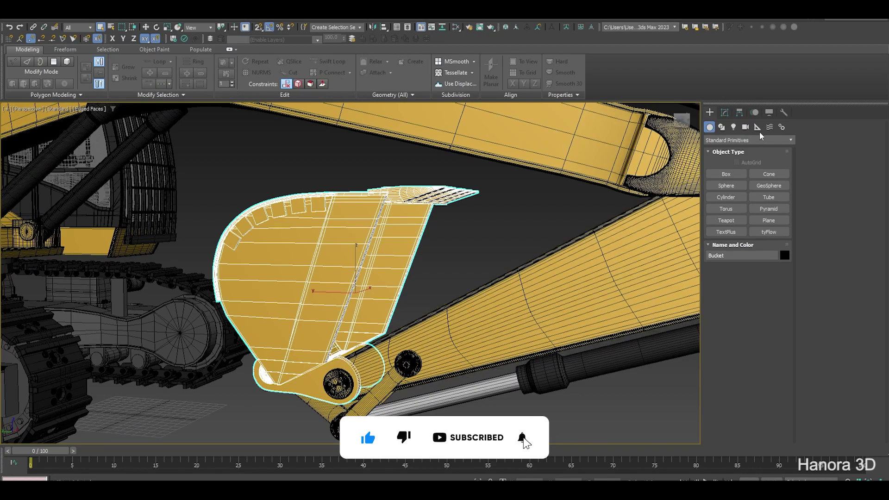
pyautogui.click(742, 115)
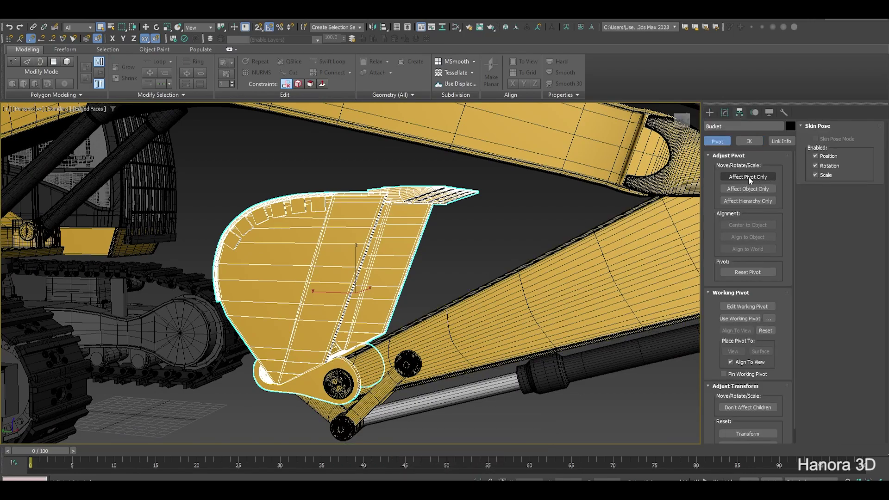
pyautogui.click(750, 180)
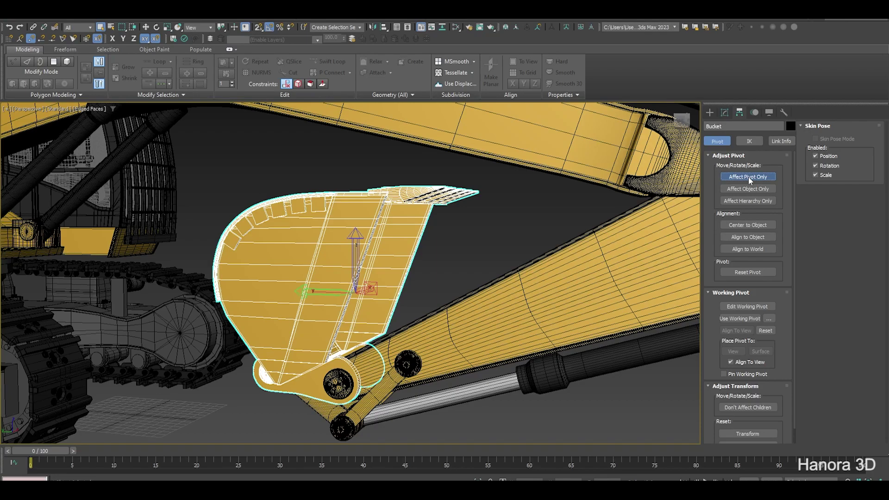
# - In the maximised Left view, move the Bucket pivot onto its hinge pin centre
pyautogui.hotkey('alt', 'w')
pyautogui.hotkey('alt', 'w')
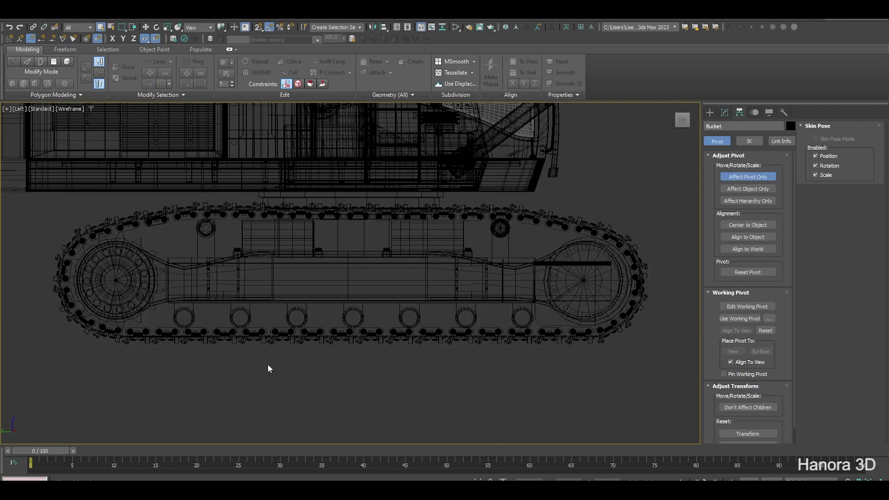
pyautogui.scroll(-5, 270, 368)
pyautogui.scroll(6, 419, 347)
pyautogui.scroll(2, 419, 347)
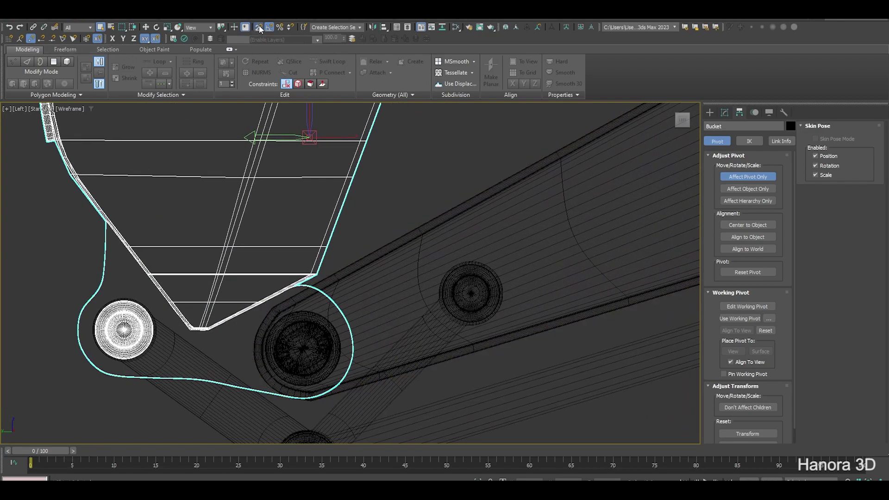
pyautogui.moveTo(316, 131); pyautogui.dragTo(318, 158, button='middle')
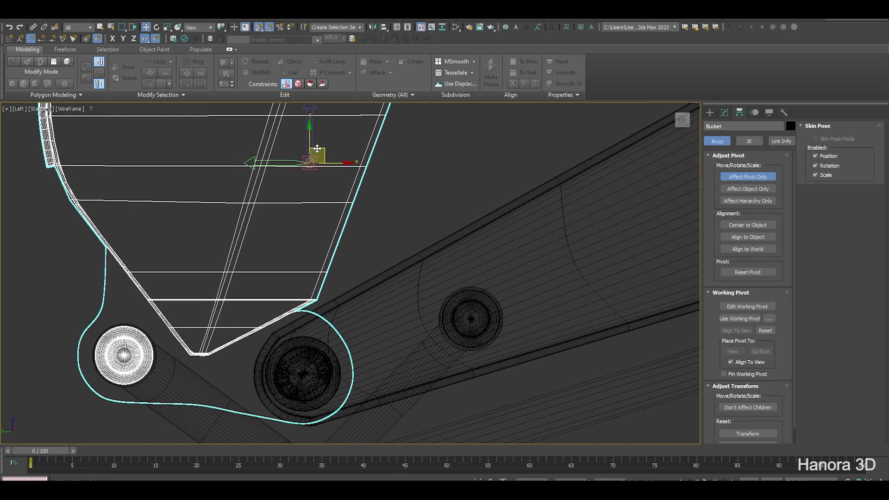
pyautogui.moveTo(317, 148); pyautogui.dragTo(304, 376)
pyautogui.scroll(4, 304, 376)
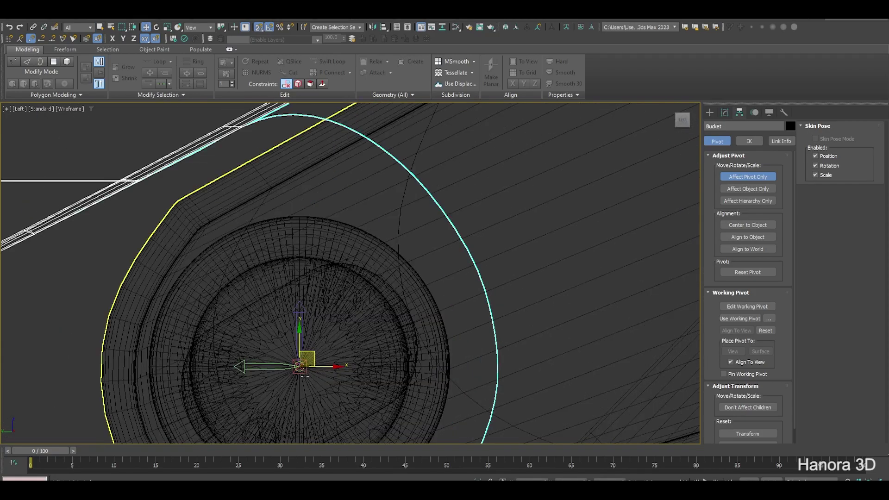
pyautogui.scroll(-3, 304, 376)
pyautogui.scroll(-2, 304, 376)
# - Move the Linkage pivot to its upper pin and the Hydrolic sup pivot to its lower hub
pyautogui.click(444, 351)
pyautogui.moveTo(444, 351)
pyautogui.mouseDown(button='middle')
pyautogui.moveTo(423, 344)
pyautogui.moveTo(393, 303)
pyautogui.mouseUp(button='middle')
pyautogui.moveTo(356, 334); pyautogui.dragTo(432, 250)
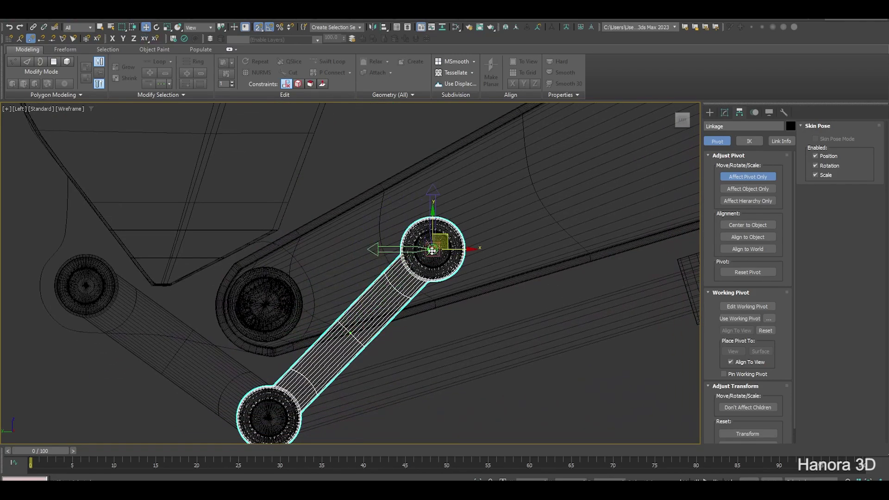
pyautogui.scroll(-3, 434, 250)
pyautogui.scroll(5, 185, 199)
pyautogui.moveTo(175, 192); pyautogui.dragTo(357, 318)
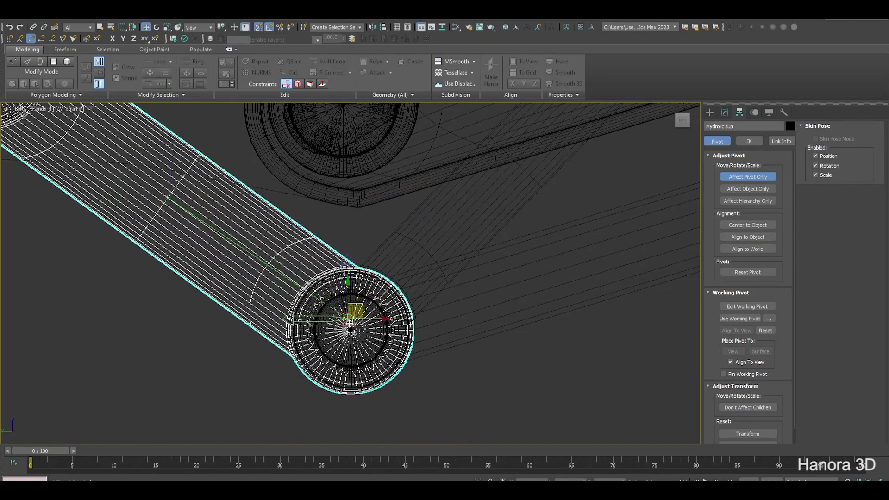
pyautogui.scroll(-4, 352, 328)
pyautogui.scroll(-3, 352, 328)
# - Align the Bucket Cylinder's pivot to the Hydrolic sup pivot, pivot to pivot
pyautogui.click(301, 366)
pyautogui.press('p')
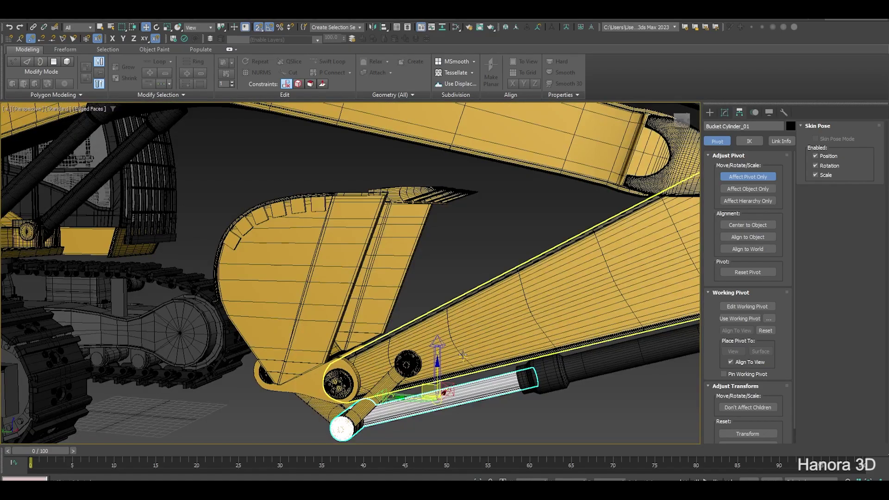
pyautogui.moveTo(422, 370); pyautogui.dragTo(394, 300, button='middle')
pyautogui.click(384, 27)
pyautogui.scroll(2, 299, 354)
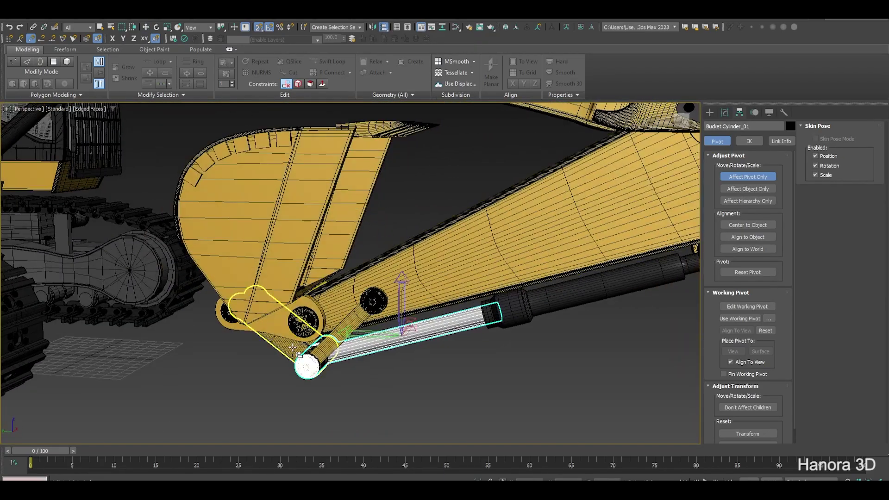
pyautogui.click(293, 350)
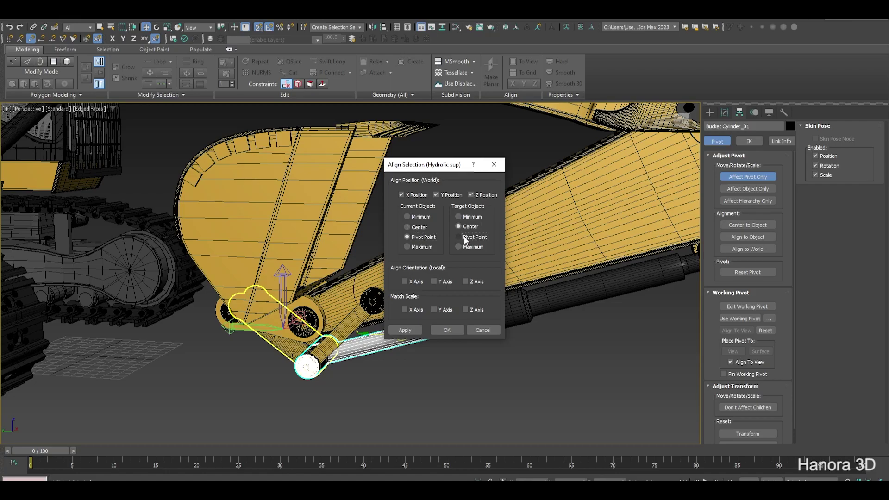
pyautogui.click(452, 334)
pyautogui.scroll(-3, 324, 278)
pyautogui.keyDown('alt'); pyautogui.moveTo(324, 278); pyautogui.dragTo(370, 259, button='middle'); pyautogui.keyUp('alt')
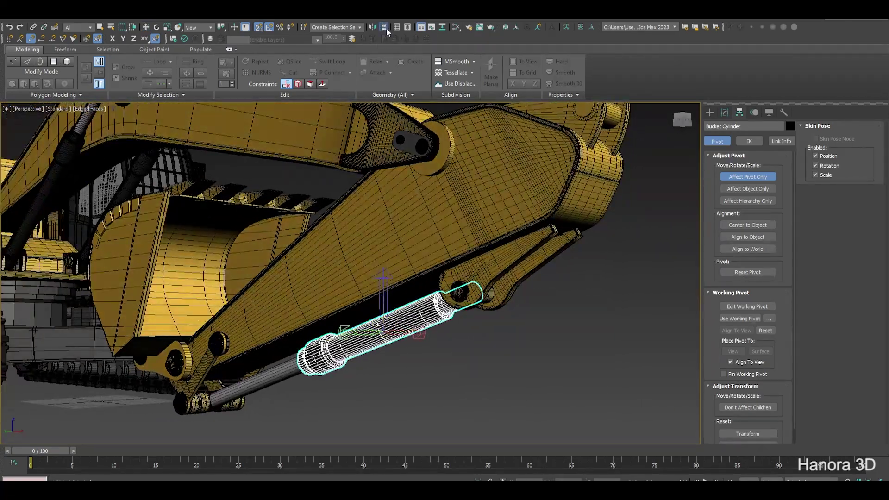
pyautogui.scroll(5, 465, 295)
pyautogui.click(464, 294)
pyautogui.click(447, 330)
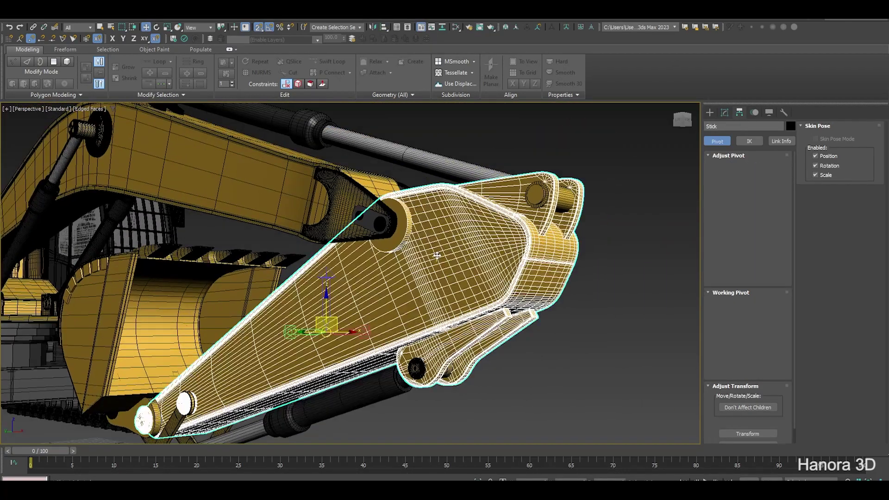
# - Maximise the Left view and select the Stick Cylinder to reposition its pivot
pyautogui.hotkey('alt', 'w')
pyautogui.hotkey('alt', 'w')
pyautogui.scroll(3, 242, 365)
pyautogui.scroll(3, 242, 365)
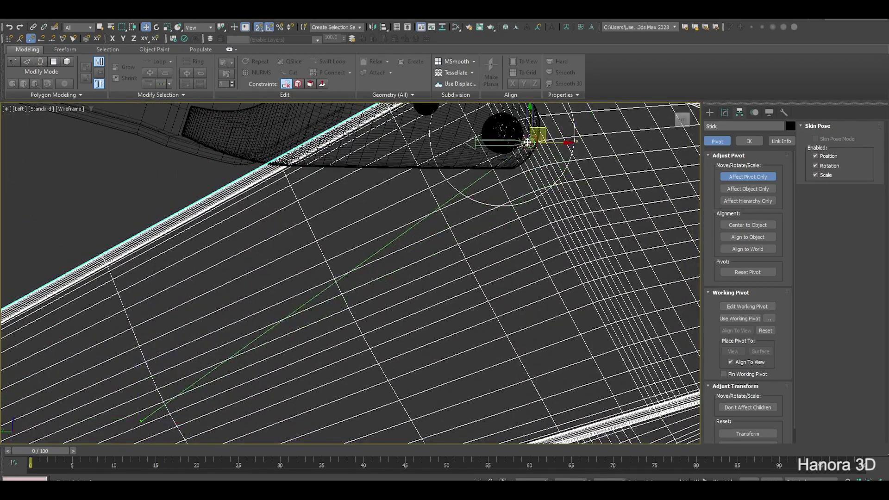
pyautogui.hotkey('alt', 'w')
pyautogui.hotkey('alt', 'w')
pyautogui.scroll(5, 351, 274)
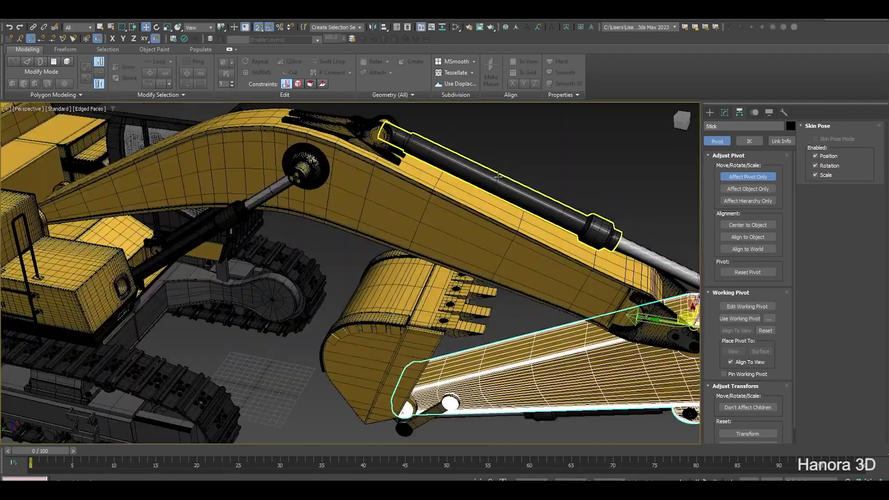
pyautogui.click(579, 246)
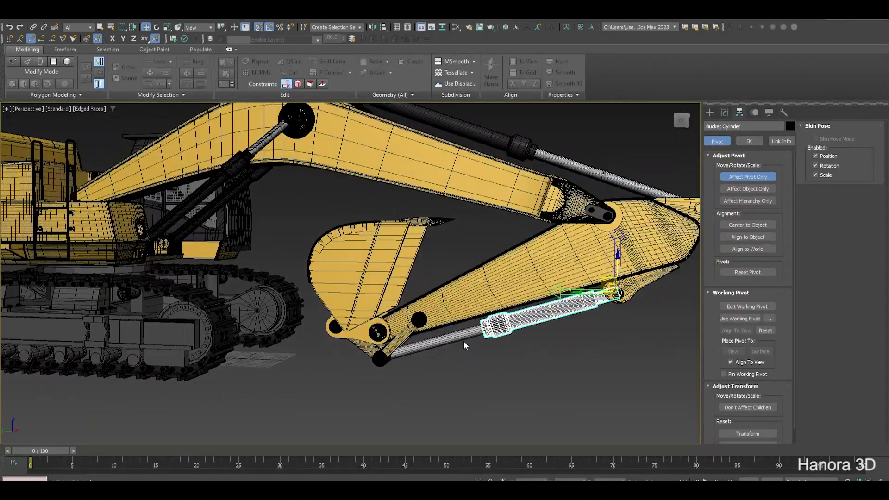
# - Switch off Affect Pivot Only on the Bucket, then deselect everything and orbit out
pyautogui.click(355, 319)
pyautogui.keyDown('alt'); pyautogui.moveTo(356, 319); pyautogui.dragTo(417, 305, button='middle'); pyautogui.keyUp('alt')
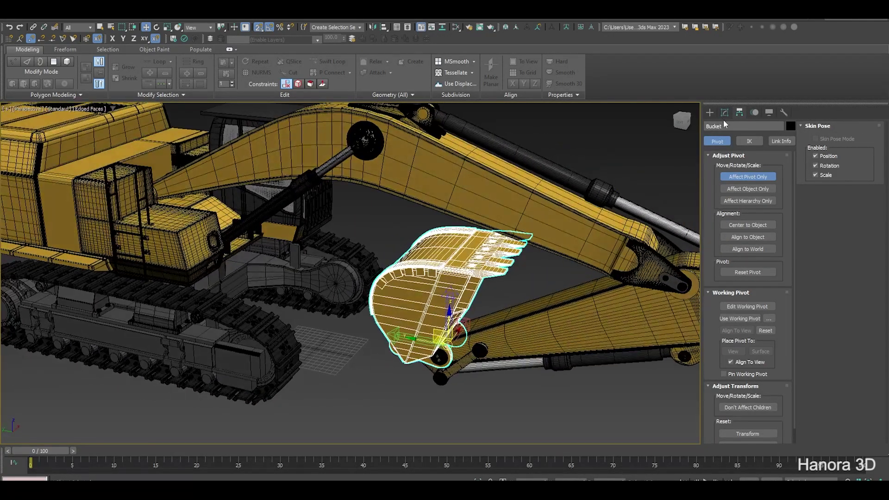
pyautogui.click(747, 176)
pyautogui.click(725, 113)
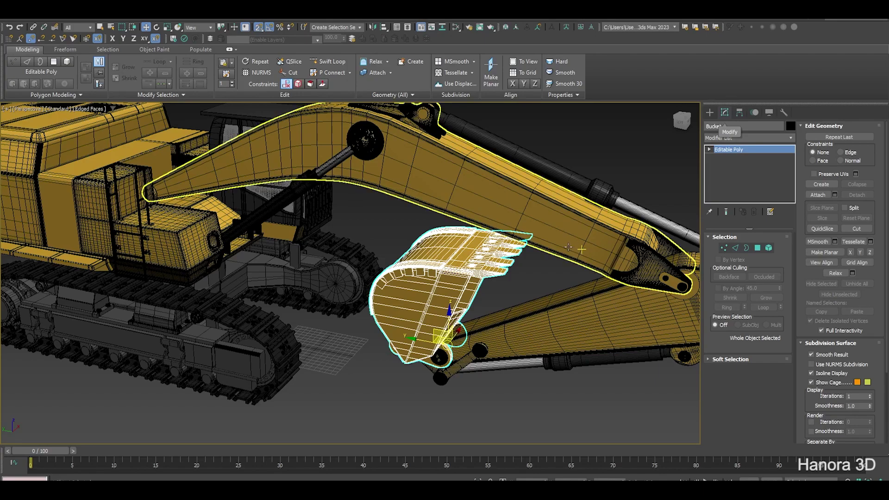
pyautogui.moveTo(528, 291)
pyautogui.keyDown('alt'); pyautogui.mouseDown(button='middle')
pyautogui.moveTo(523, 268)
pyautogui.moveTo(531, 282)
pyautogui.mouseUp(button='middle'); pyautogui.keyUp('alt')
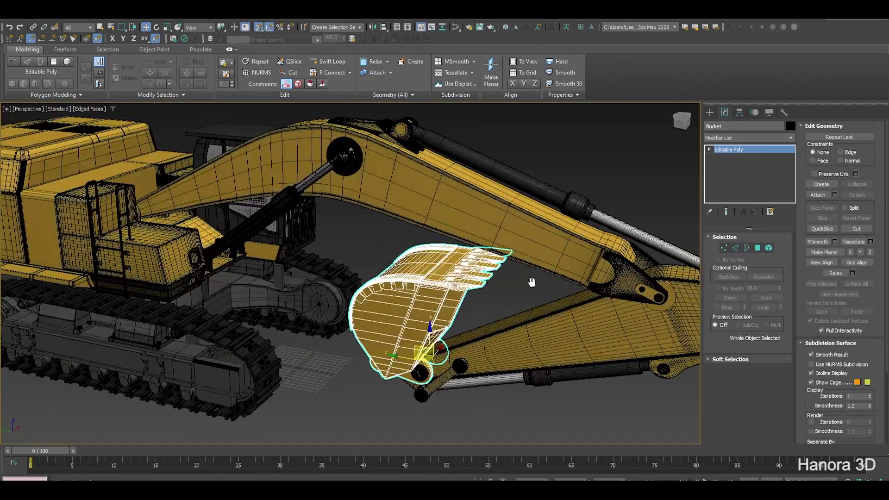
pyautogui.click(523, 290)
pyautogui.click(395, 306)
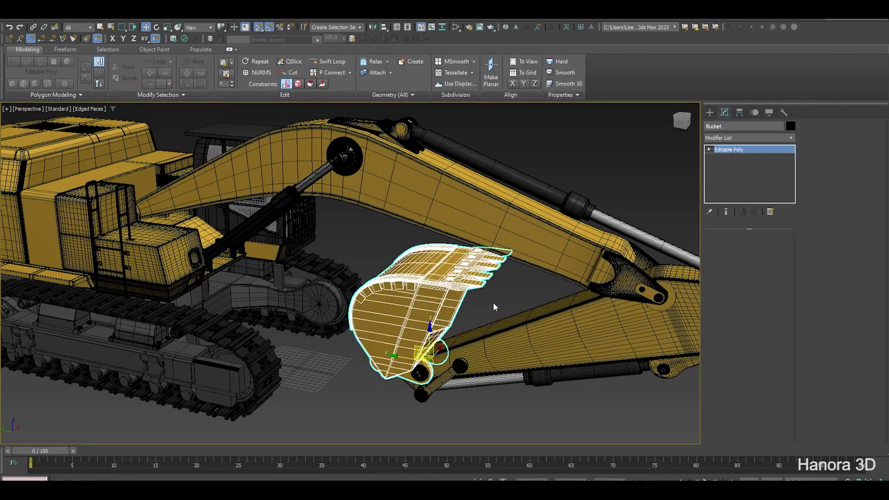
pyautogui.click(498, 301)
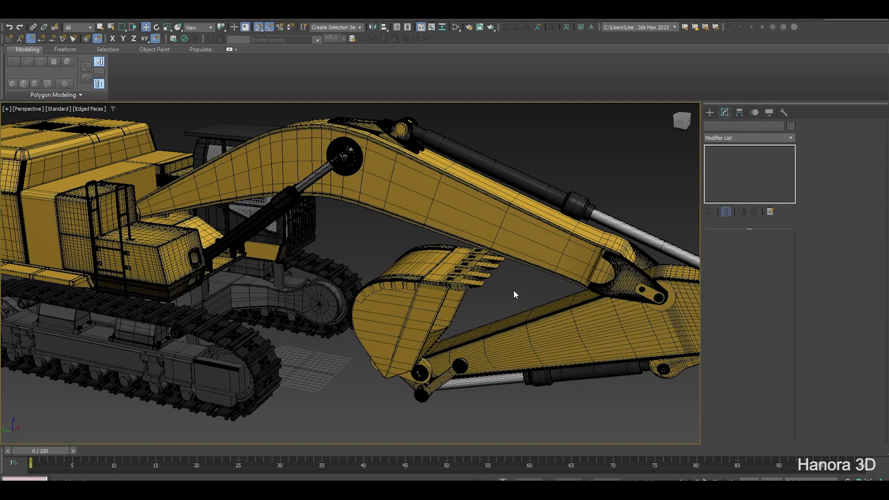
pyautogui.keyDown('alt'); pyautogui.moveTo(516, 294); pyautogui.dragTo(550, 278, button='middle'); pyautogui.keyUp('alt')
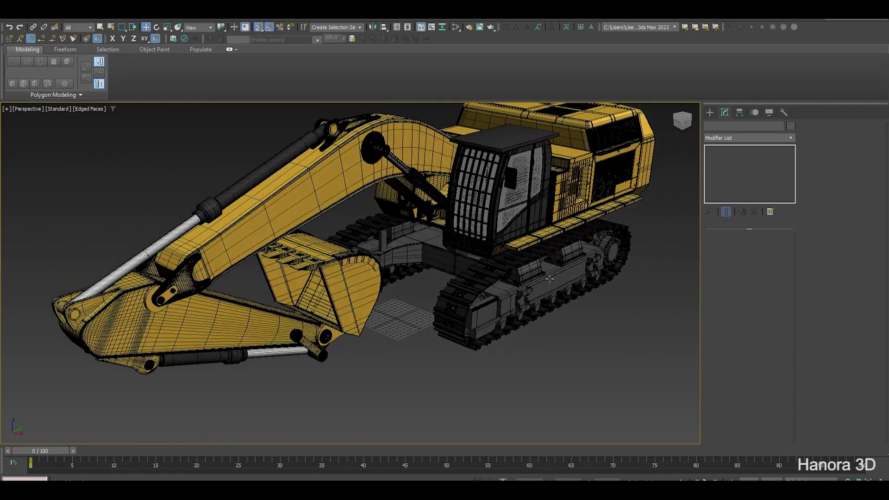
# - Create a Dummy helper in the scene
pyautogui.click(710, 113)
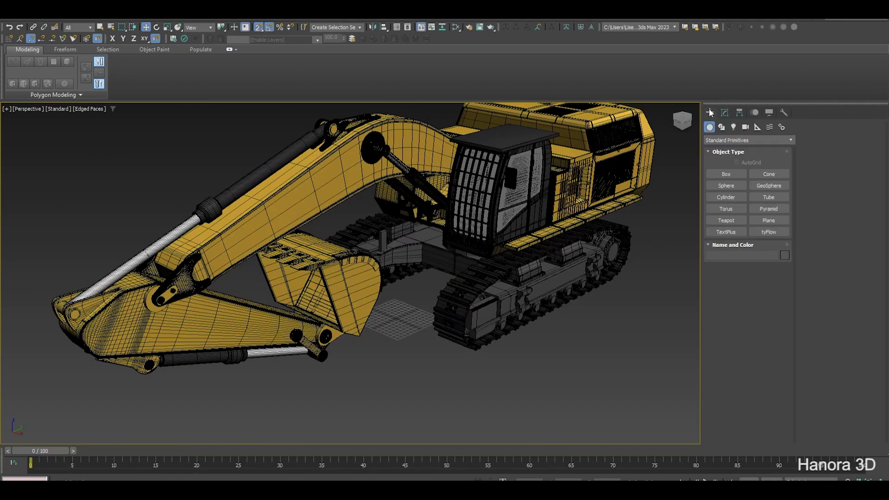
pyautogui.click(757, 128)
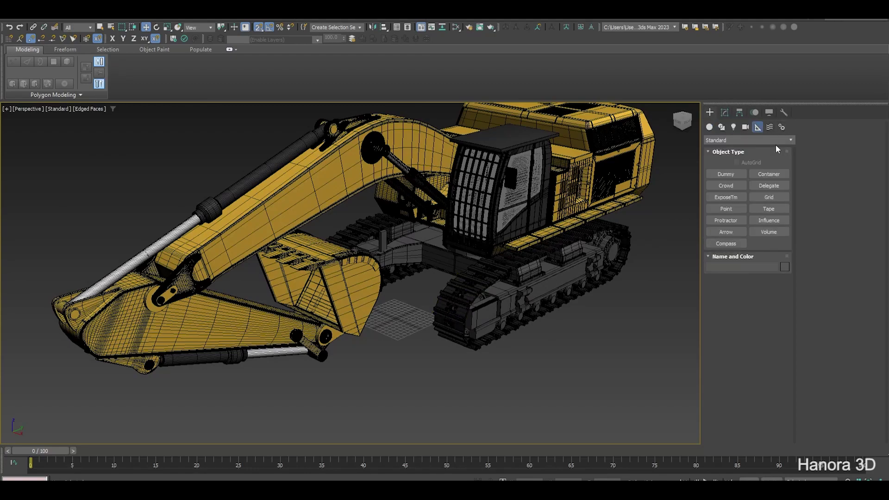
pyautogui.click(725, 178)
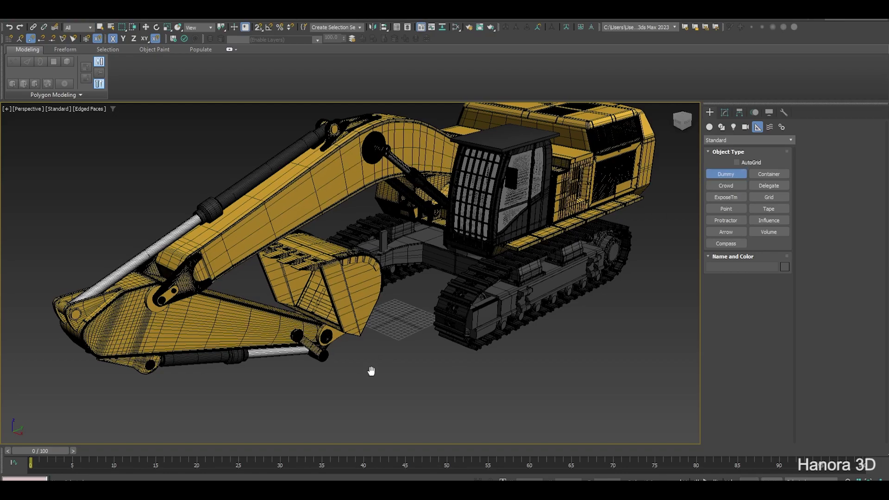
pyautogui.moveTo(369, 369); pyautogui.dragTo(430, 264, button='middle')
pyautogui.moveTo(326, 348); pyautogui.dragTo(357, 374)
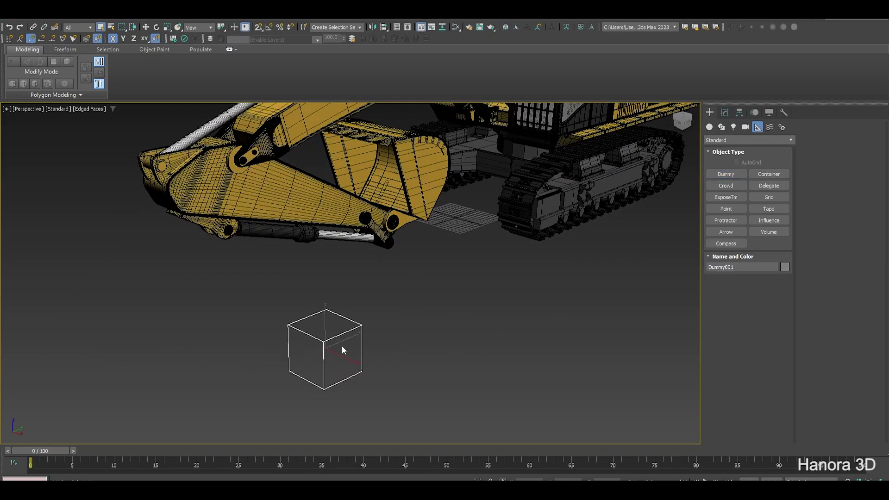
# - Shift-clone the dummy, align the copy to the arm's end pivot and scale it down
pyautogui.keyDown('alt'); pyautogui.moveTo(343, 350); pyautogui.dragTo(356, 367, button='middle'); pyautogui.keyUp('alt')
pyautogui.keyDown('shift'); pyautogui.moveTo(354, 361); pyautogui.dragTo(246, 315); pyautogui.keyUp('shift')
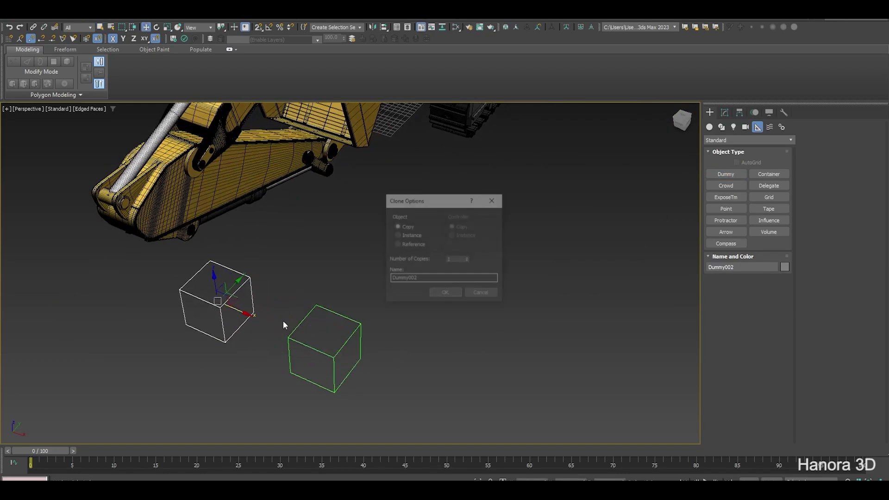
pyautogui.click(442, 295)
pyautogui.moveTo(243, 274); pyautogui.dragTo(286, 314, button='middle')
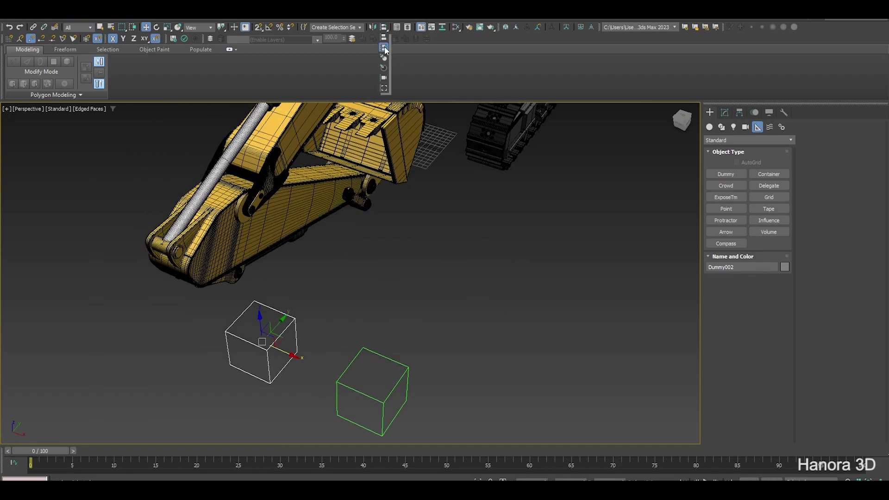
pyautogui.click(384, 49)
pyautogui.click(162, 253)
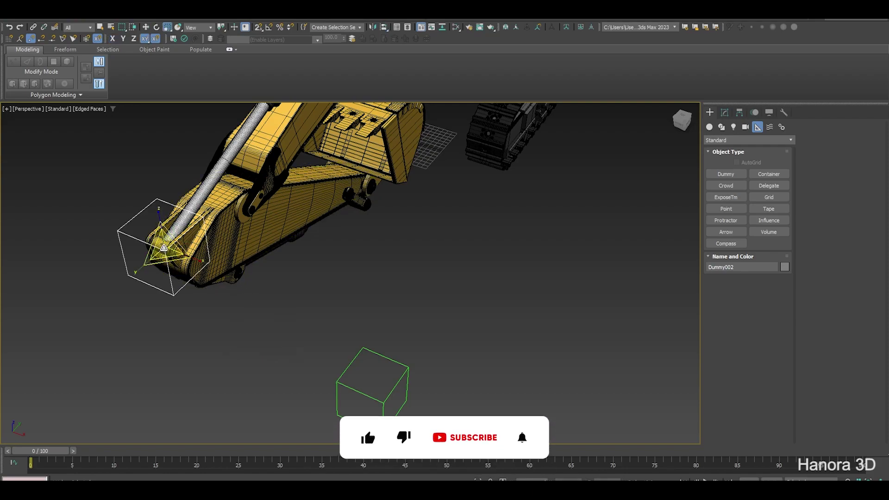
pyautogui.moveTo(165, 253); pyautogui.dragTo(171, 276)
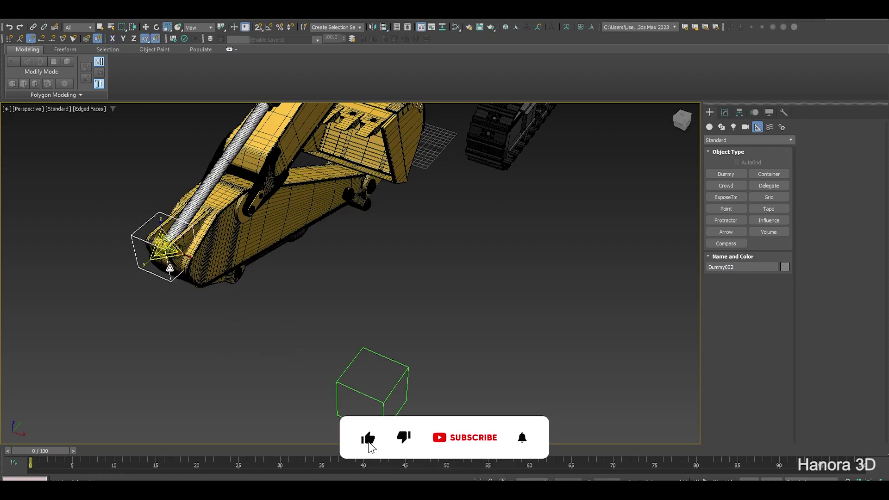
pyautogui.moveTo(171, 283)
pyautogui.keyDown('alt'); pyautogui.mouseDown(button='middle')
pyautogui.moveTo(290, 275)
pyautogui.moveTo(153, 244)
pyautogui.moveTo(476, 318)
pyautogui.mouseUp(button='middle'); pyautogui.keyUp('alt')
# - Clone another dummy copy along the excavator arm
pyautogui.scroll(-5, 168, 248)
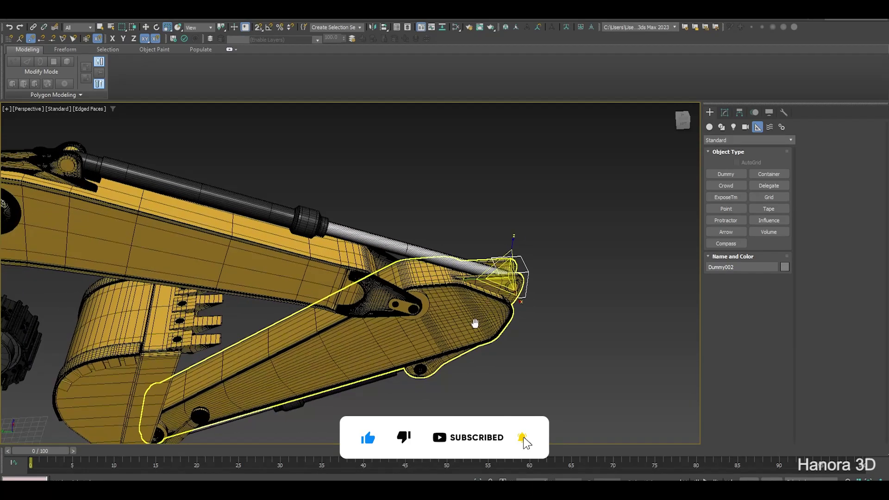
pyautogui.press('w')
pyautogui.keyDown('shift'); pyautogui.moveTo(489, 277); pyautogui.dragTo(356, 278); pyautogui.keyUp('shift')
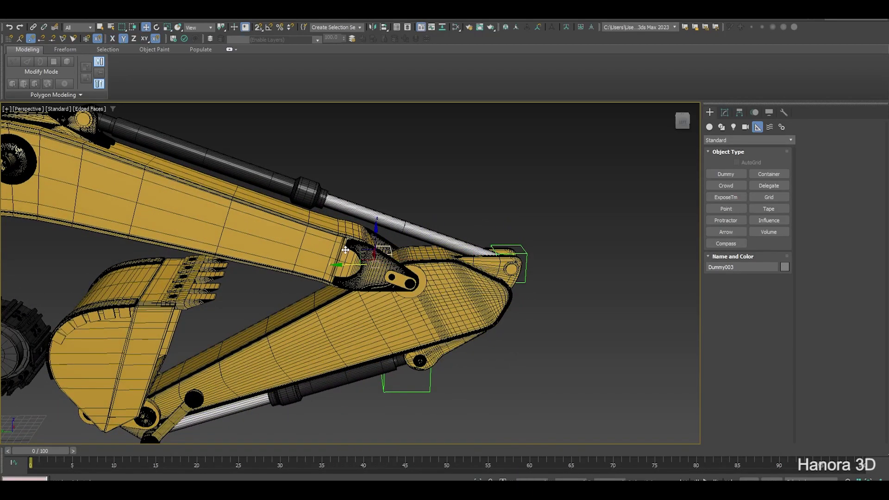
pyautogui.click(446, 294)
pyautogui.moveTo(445, 294)
pyautogui.keyDown('alt'); pyautogui.mouseDown(button='middle')
pyautogui.moveTo(442, 346)
pyautogui.moveTo(422, 317)
pyautogui.moveTo(404, 347)
pyautogui.moveTo(466, 364)
pyautogui.moveTo(442, 315)
pyautogui.mouseUp(button='middle'); pyautogui.keyUp('alt')
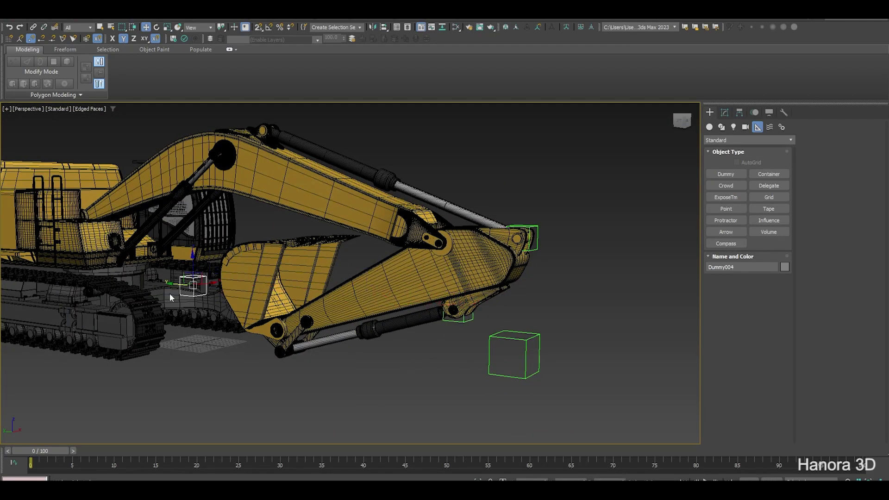
# - Copy the dummy and snap the copy onto the boom pin
pyautogui.hotkey('ctrl', 'v')
pyautogui.click(447, 294)
pyautogui.keyDown('alt'); pyautogui.moveTo(446, 294); pyautogui.dragTo(230, 175, button='middle'); pyautogui.keyUp('alt')
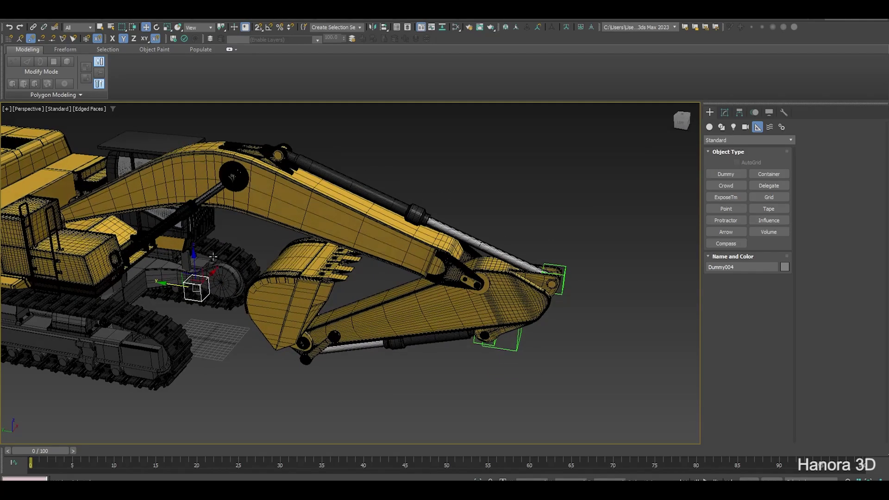
pyautogui.scroll(5, 287, 160)
pyautogui.click(298, 146)
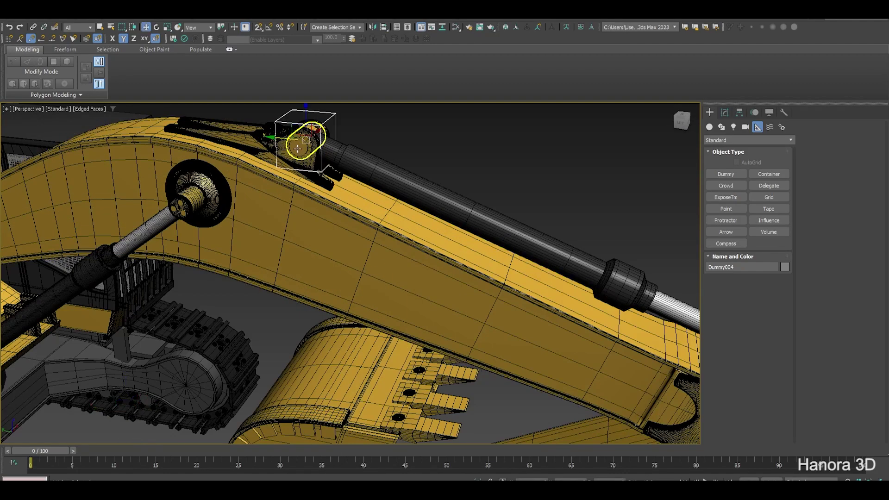
pyautogui.scroll(-4, 305, 157)
pyautogui.scroll(-1, 316, 202)
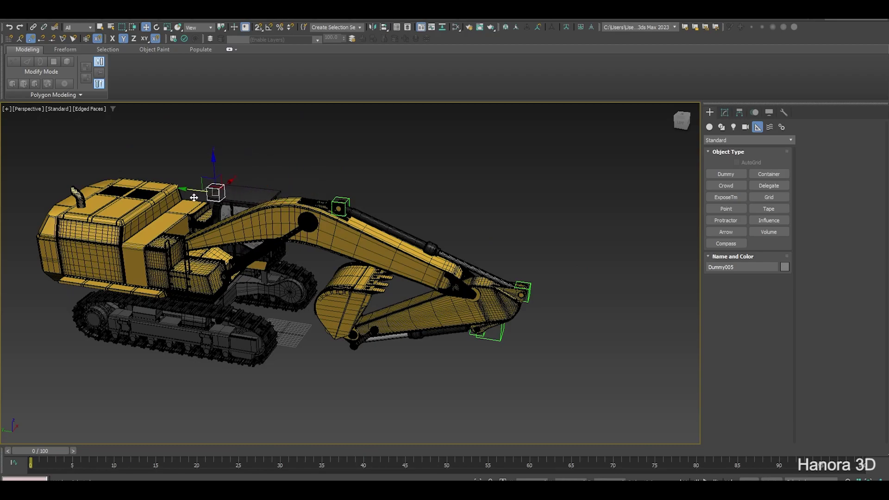
# - Copy another dummy and place it near the boom's base pin beside the cab
pyautogui.hotkey('ctrl', 'v')
pyautogui.click(447, 294)
pyautogui.keyDown('alt'); pyautogui.moveTo(446, 294); pyautogui.dragTo(352, 194, button='middle'); pyautogui.keyUp('alt')
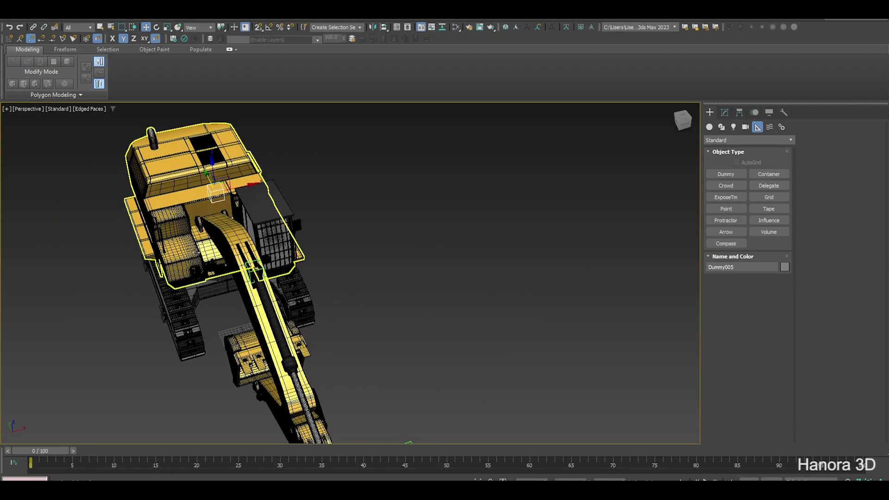
pyautogui.scroll(8, 237, 284)
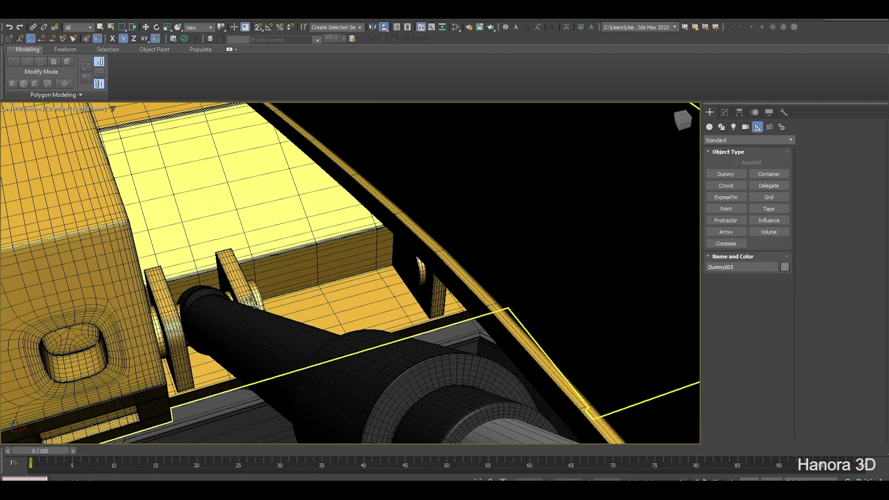
pyautogui.scroll(4, 262, 289)
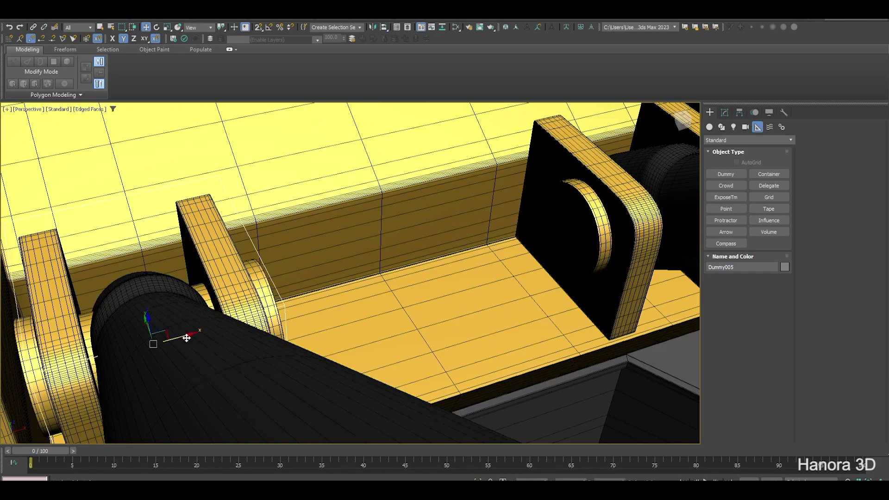
pyautogui.moveTo(433, 262); pyautogui.dragTo(460, 293)
pyautogui.hotkey('ctrl', 'v')
pyautogui.press('Escape')
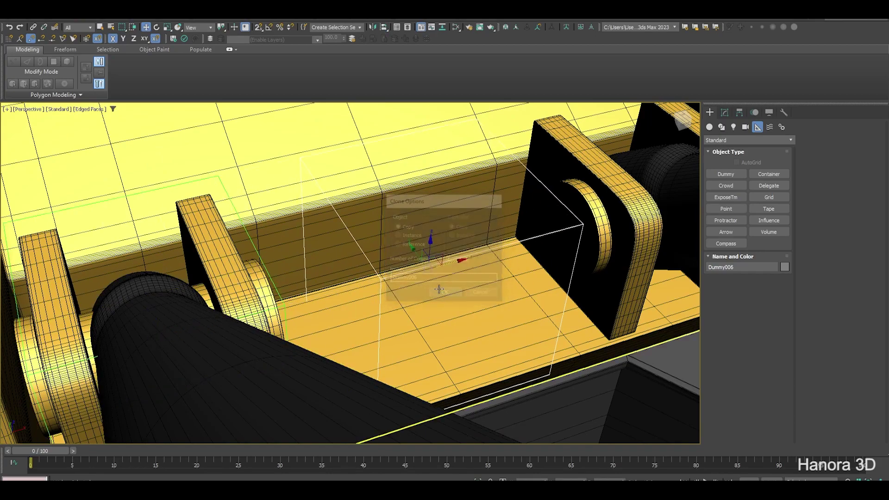
pyautogui.scroll(-3, 603, 239)
pyautogui.scroll(-5, 576, 254)
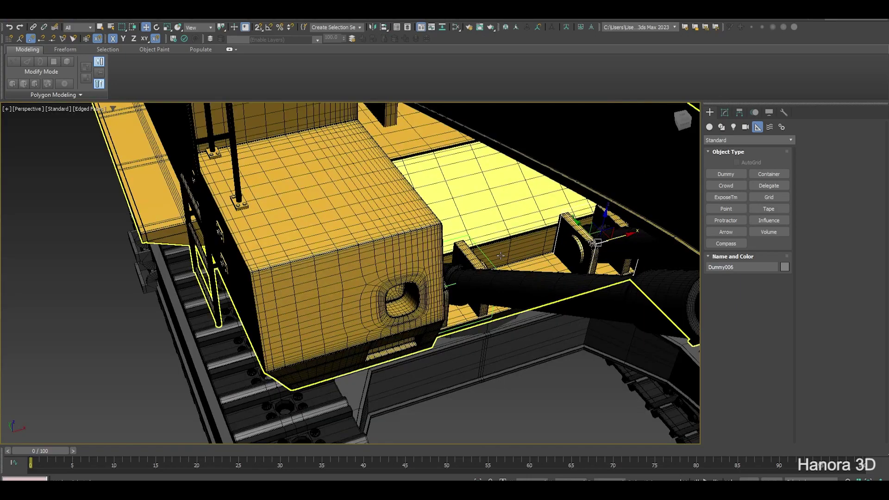
pyautogui.moveTo(575, 255)
pyautogui.keyDown('alt'); pyautogui.mouseDown(button='middle')
pyautogui.moveTo(492, 370)
pyautogui.moveTo(520, 366)
pyautogui.mouseUp(button='middle'); pyautogui.keyUp('alt')
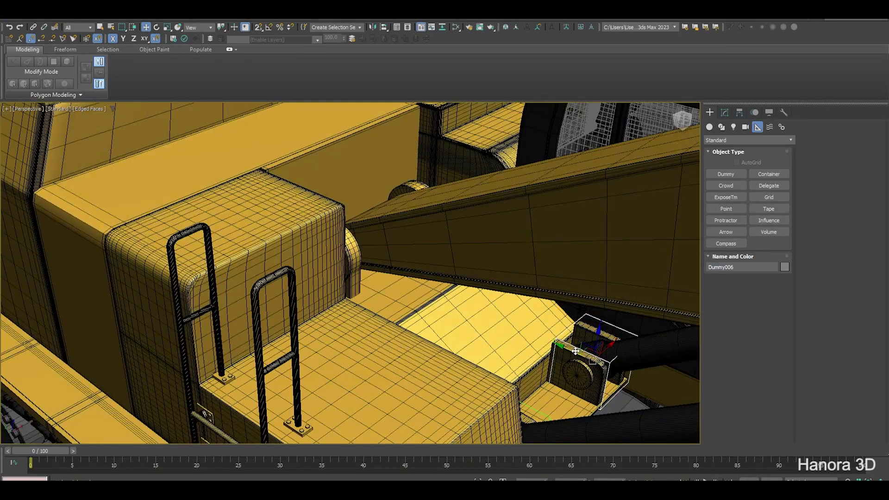
# - Copy the dummy, snap it to Object125's base pin centre and enlarge it with Select and Place
pyautogui.hotkey('ctrl', 'v')
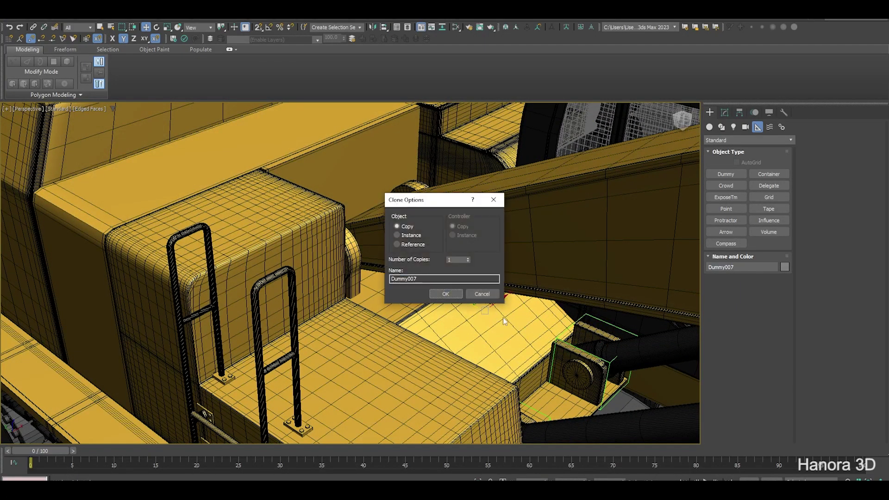
pyautogui.click(446, 294)
pyautogui.keyDown('alt'); pyautogui.moveTo(486, 288); pyautogui.dragTo(482, 298, button='middle'); pyautogui.keyUp('alt')
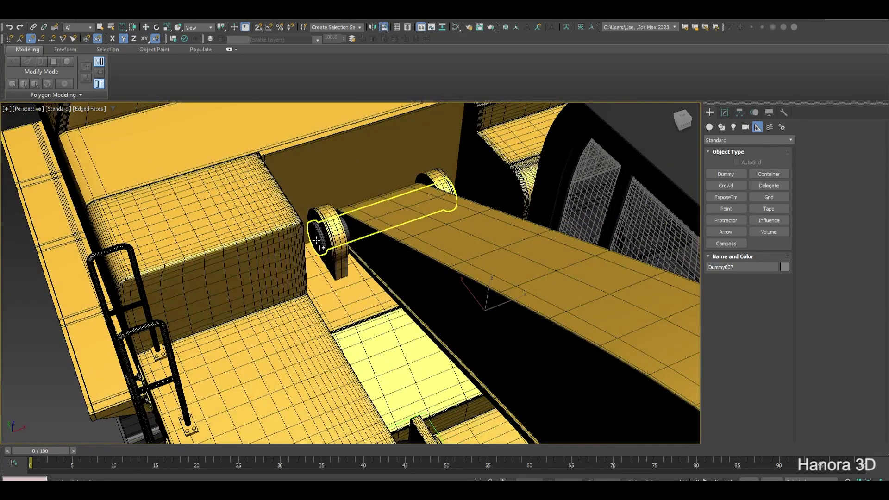
pyautogui.click(320, 240)
pyautogui.press('y')
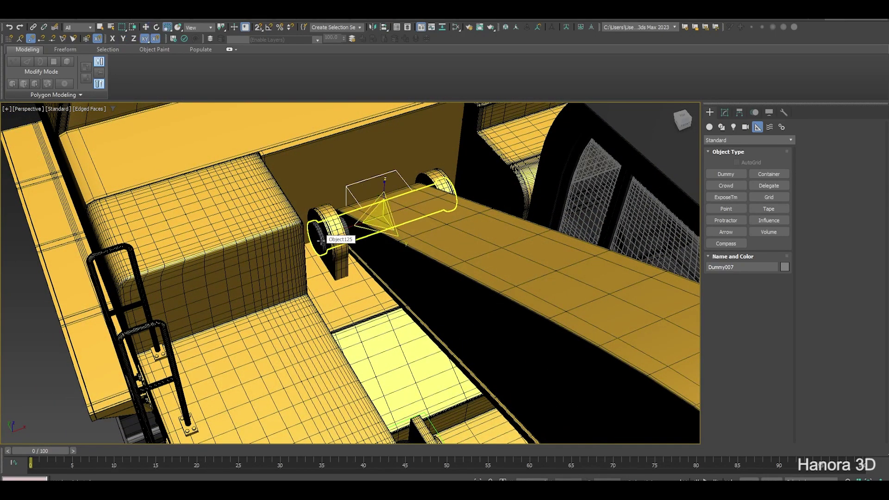
pyautogui.moveTo(381, 217); pyautogui.dragTo(363, 116)
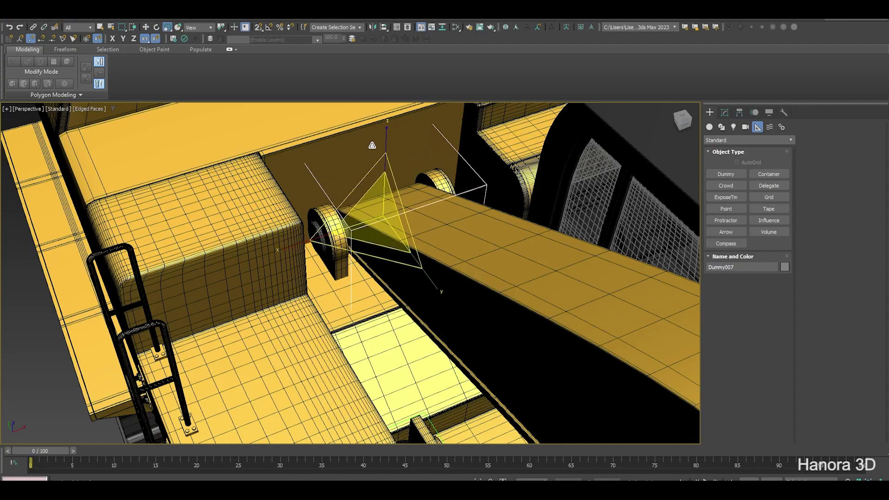
# - Assign Material #29 to Object125 through the Slate Material Editor
pyautogui.click(319, 247)
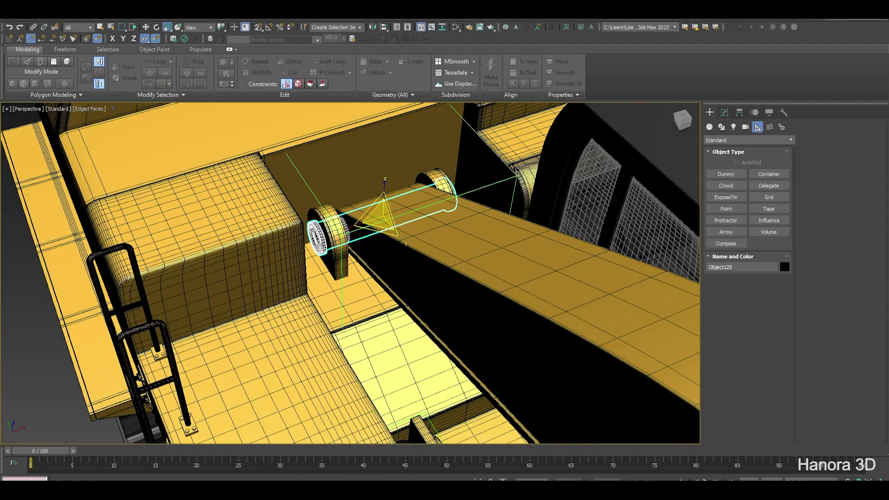
pyautogui.press('m')
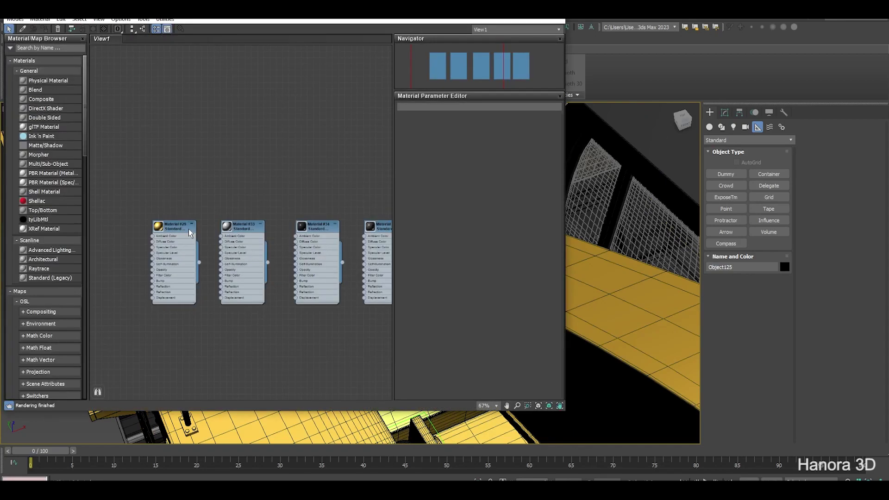
pyautogui.rightClick(189, 232)
pyautogui.click(268, 243)
pyautogui.click(544, 22)
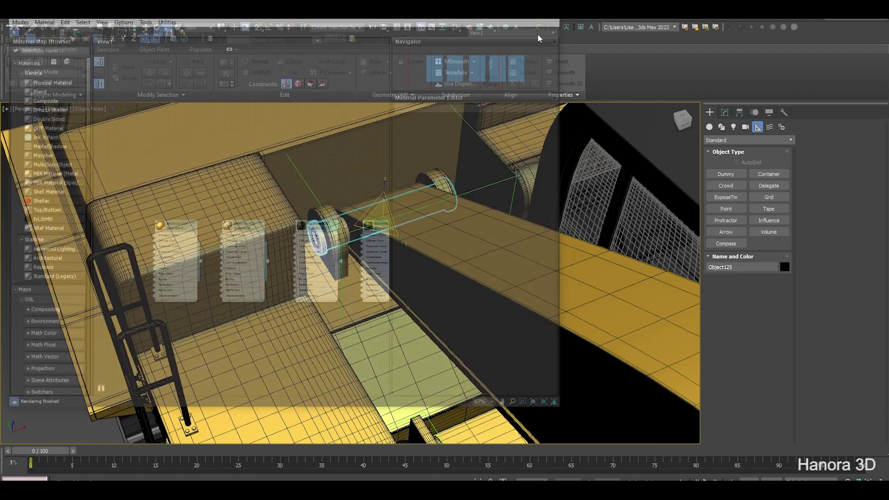
pyautogui.scroll(-5, 444, 277)
pyautogui.moveTo(426, 287)
pyautogui.mouseDown(button='middle')
pyautogui.moveTo(460, 304)
pyautogui.moveTo(324, 301)
pyautogui.mouseUp(button='middle')
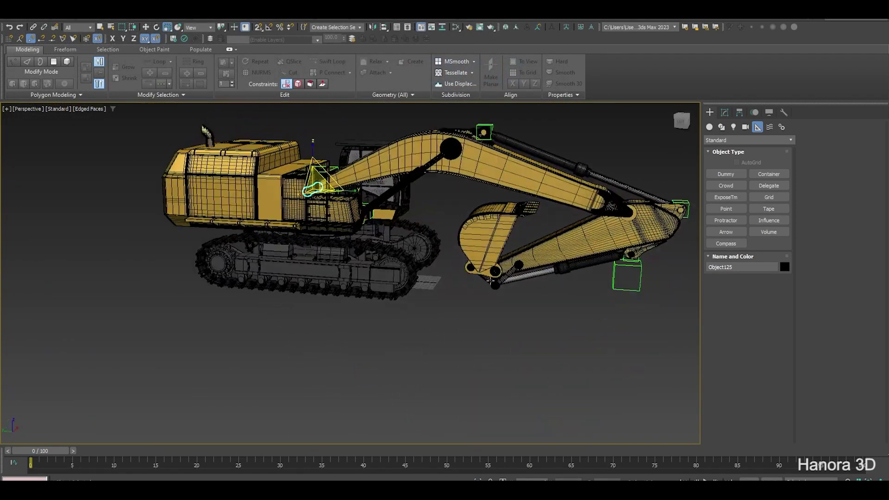
pyautogui.scroll(3, 287, 304)
pyautogui.scroll(3, 259, 305)
pyautogui.scroll(3, 250, 307)
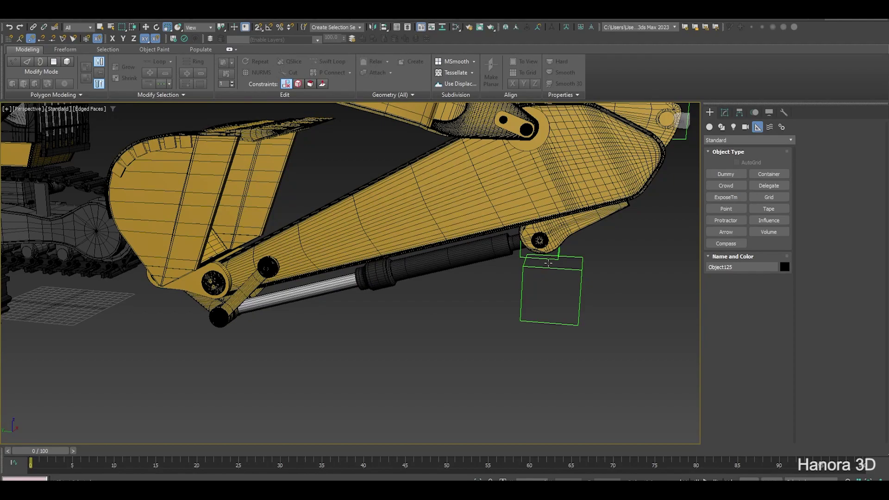
# - Copy Dummy003 to create Dummy008 near the bucket linkage
pyautogui.press('w')
pyautogui.moveTo(507, 260); pyautogui.dragTo(566, 285, button='middle')
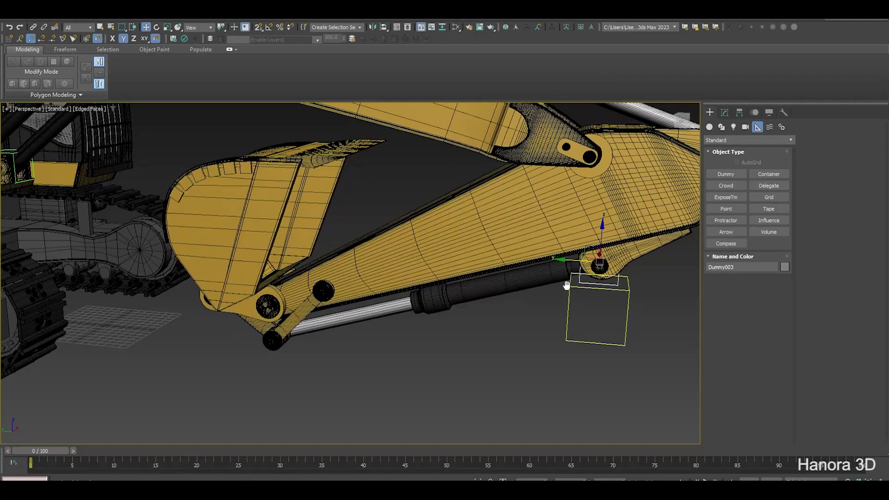
pyautogui.hotkey('ctrl', 'v')
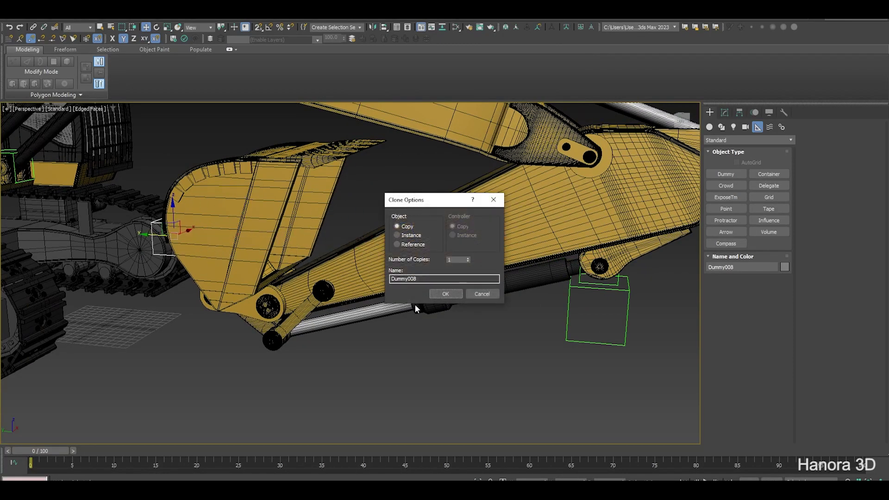
pyautogui.click(452, 291)
pyautogui.keyDown('alt'); pyautogui.moveTo(452, 291); pyautogui.dragTo(255, 296, button='middle'); pyautogui.keyUp('alt')
pyautogui.scroll(3, 254, 297)
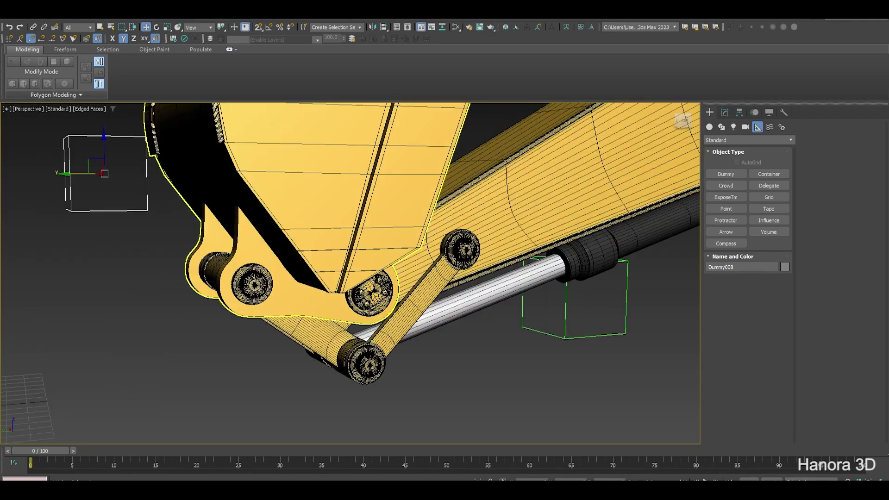
# - In the maximised Left view, move Dummy008 onto the lower arm pivot pin
pyautogui.hotkey('alt', 'w')
pyautogui.middleClick(118, 364)
pyautogui.press('z')
pyautogui.hotkey('alt', 'w')
pyautogui.scroll(-5, 204, 354)
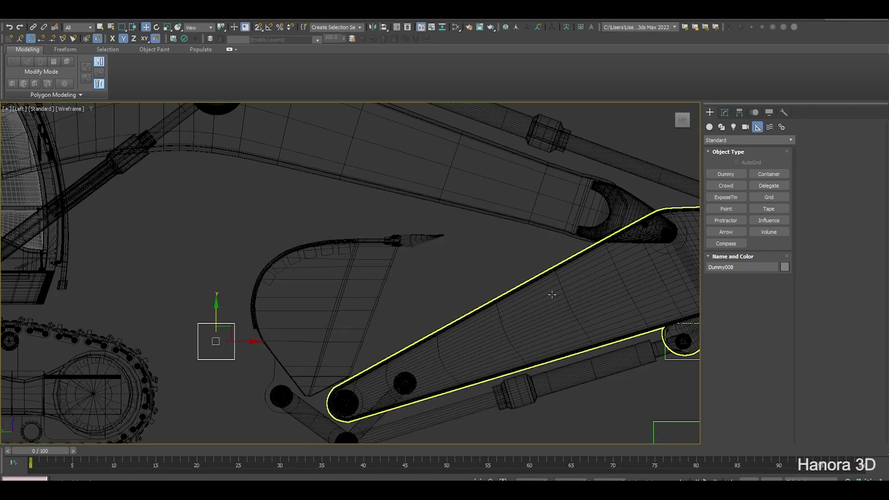
pyautogui.moveTo(217, 343); pyautogui.dragTo(202, 243, button='middle')
pyautogui.moveTo(215, 228)
pyautogui.mouseDown()
pyautogui.moveTo(274, 294)
pyautogui.moveTo(287, 227)
pyautogui.mouseUp()
pyautogui.scroll(5, 282, 311)
# - Maximise the Perspective view and check Dummy008's placement on the arm
pyautogui.hotkey('alt', 'w')
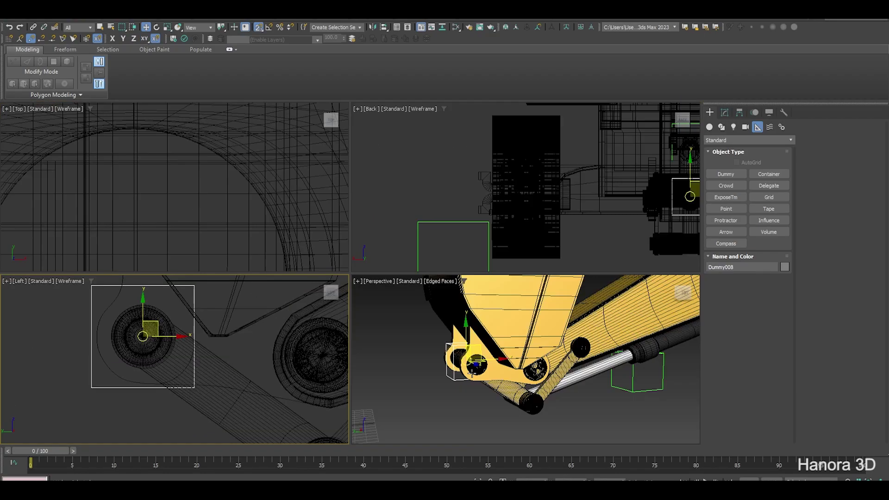
pyautogui.hotkey('alt', 'w')
pyautogui.keyDown('alt'); pyautogui.moveTo(394, 324); pyautogui.dragTo(372, 335, button='middle'); pyautogui.keyUp('alt')
pyautogui.scroll(-5, 372, 335)
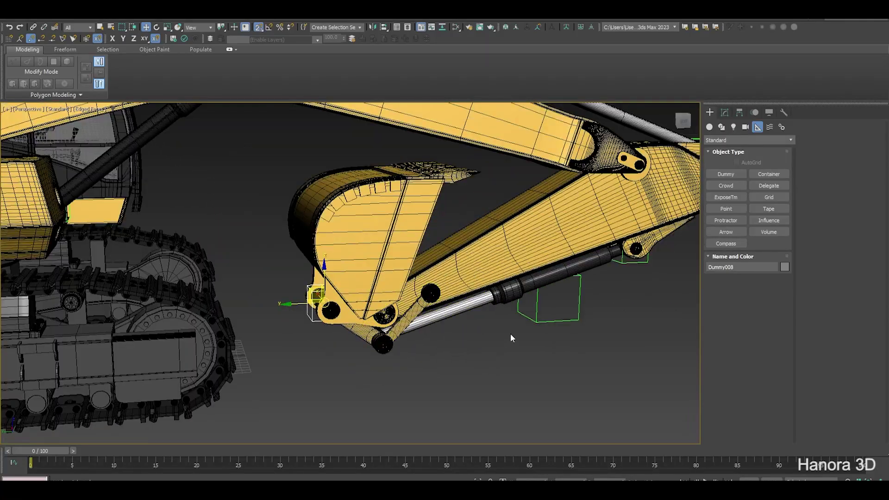
# - Move Dummy001 down and left below the arm, then inspect the pivot dummies
pyautogui.keyDown('alt'); pyautogui.moveTo(534, 349); pyautogui.dragTo(507, 345, button='middle'); pyautogui.keyUp('alt')
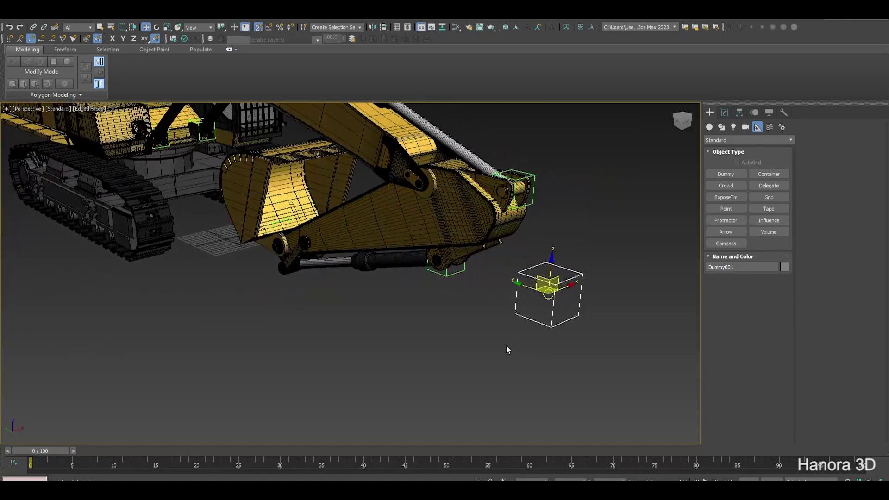
pyautogui.moveTo(563, 285); pyautogui.dragTo(358, 319)
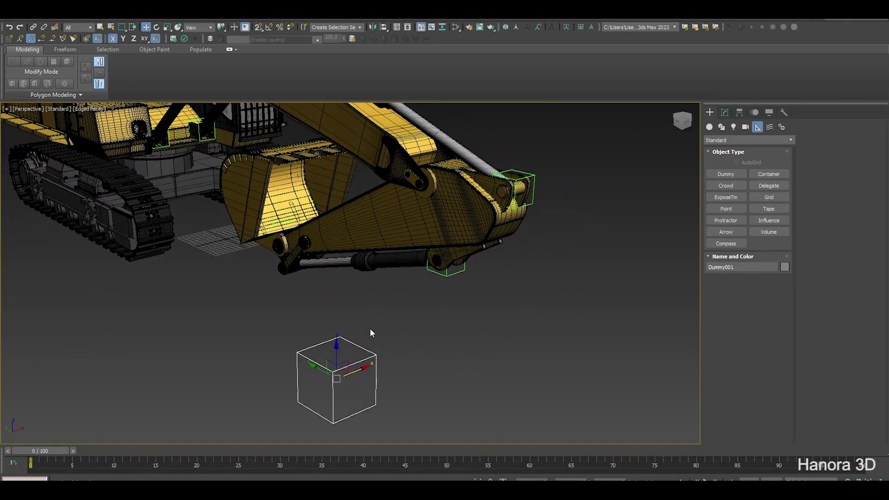
pyautogui.moveTo(370, 329)
pyautogui.keyDown('alt'); pyautogui.mouseDown(button='middle')
pyautogui.moveTo(367, 310)
pyautogui.moveTo(421, 345)
pyautogui.mouseUp(button='middle'); pyautogui.keyUp('alt')
pyautogui.click(421, 342)
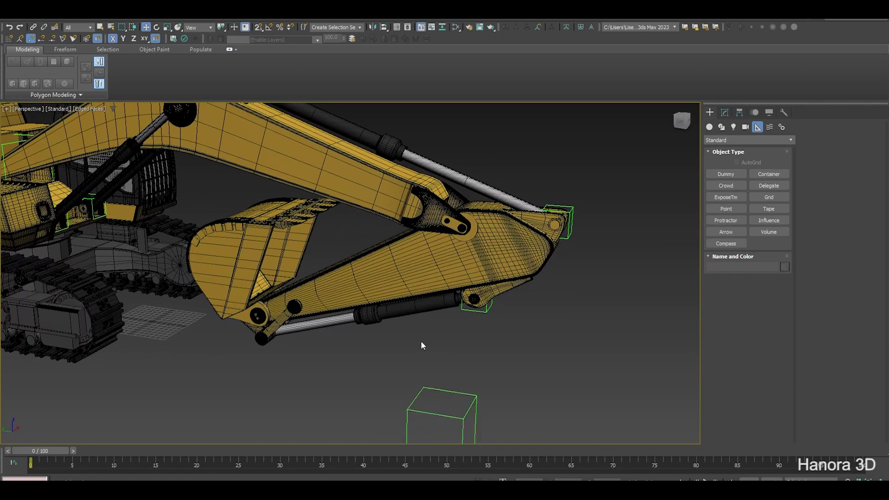
pyautogui.moveTo(451, 307); pyautogui.dragTo(460, 391, button='middle')
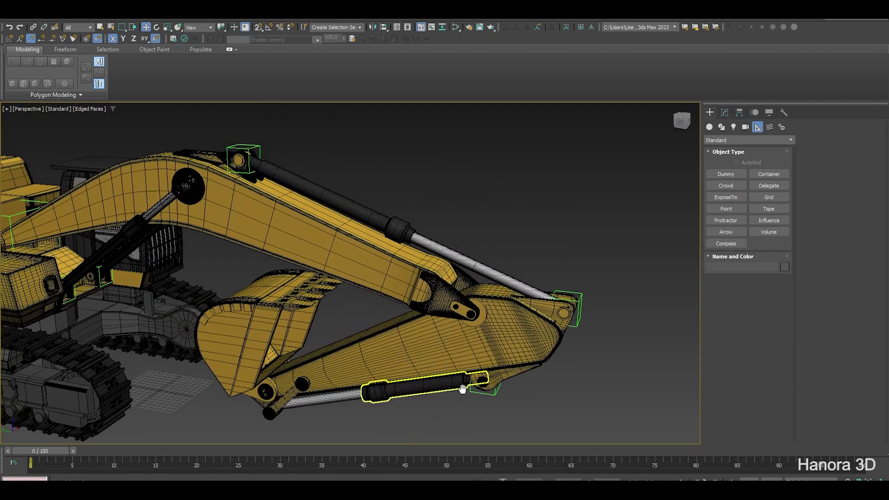
pyautogui.click(581, 301)
pyautogui.click(588, 300)
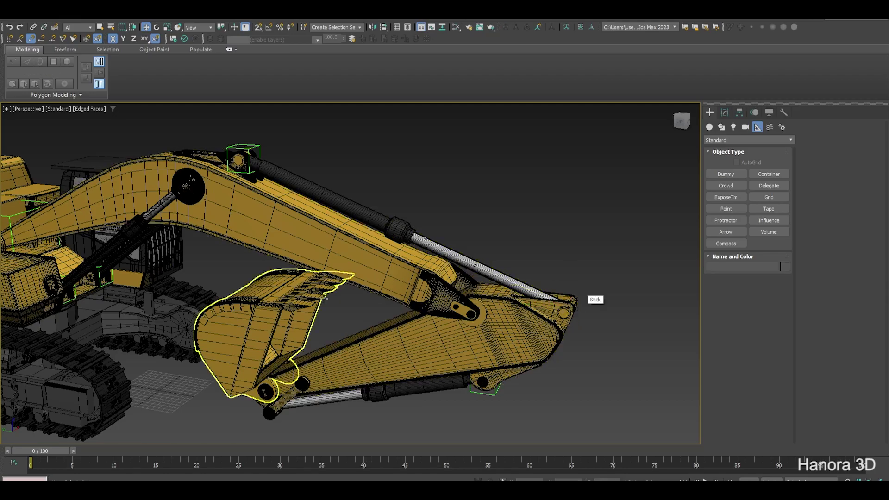
pyautogui.moveTo(594, 298)
pyautogui.keyDown('alt'); pyautogui.mouseDown(button='middle')
pyautogui.moveTo(443, 353)
pyautogui.moveTo(460, 331)
pyautogui.mouseUp(button='middle'); pyautogui.keyUp('alt')
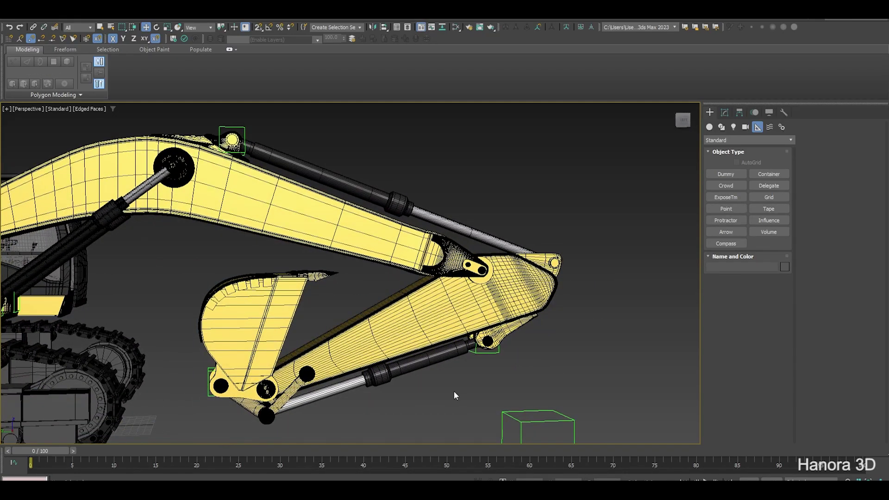
pyautogui.moveTo(454, 389)
pyautogui.keyDown('alt'); pyautogui.mouseDown(button='middle')
pyautogui.moveTo(437, 400)
pyautogui.moveTo(446, 388)
pyautogui.moveTo(440, 393)
pyautogui.moveTo(437, 342)
pyautogui.moveTo(445, 391)
pyautogui.moveTo(476, 393)
pyautogui.mouseUp(button='middle'); pyautogui.keyUp('alt')
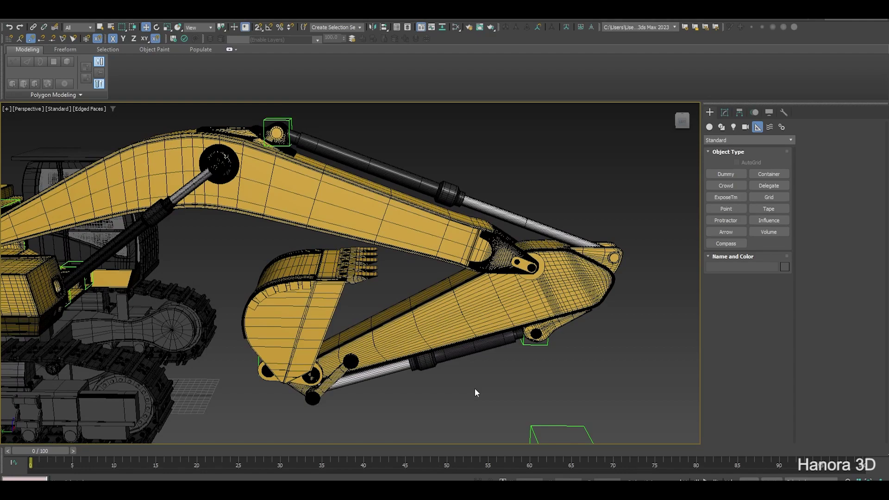
# - Activate the Bones tool from Create > Systems and switch to the Left view
pyautogui.click(782, 127)
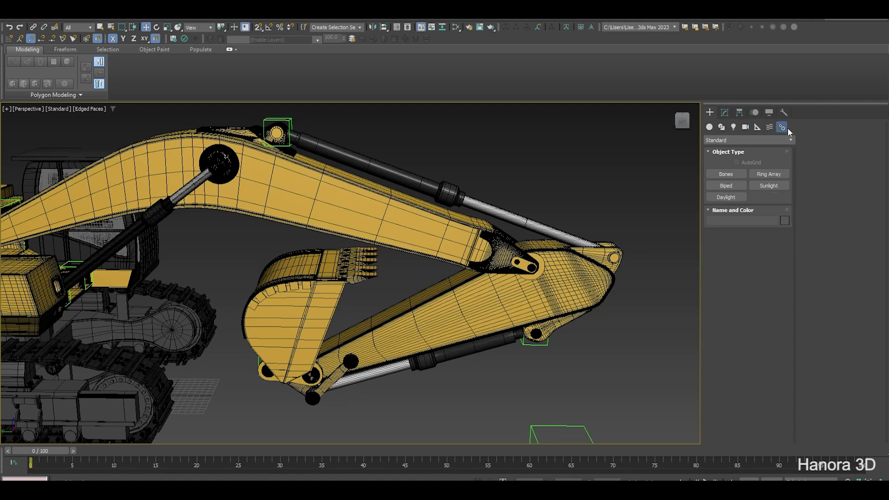
pyautogui.click(726, 174)
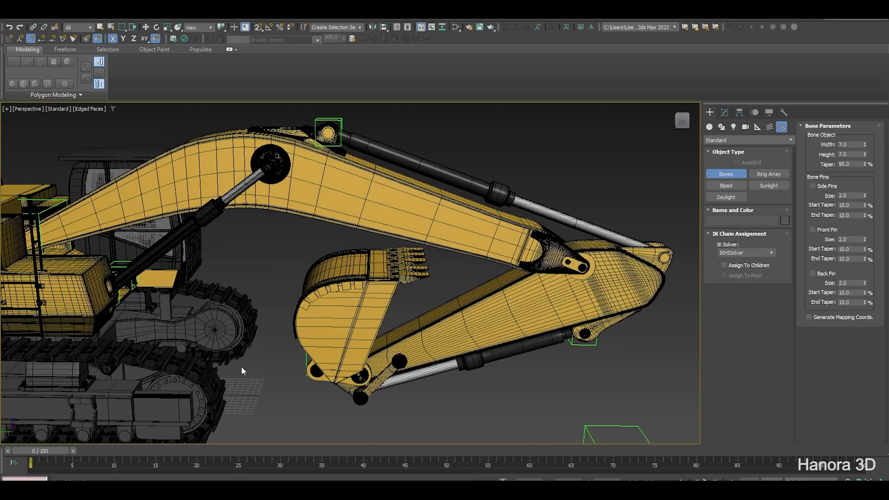
pyautogui.press('l')
pyautogui.scroll(-3, 171, 345)
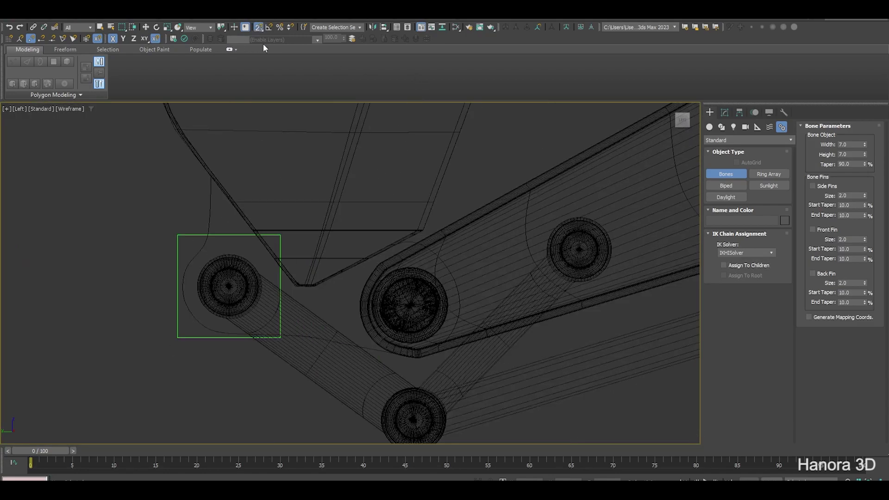
pyautogui.scroll(-5, 268, 262)
pyautogui.scroll(-3, 268, 262)
pyautogui.scroll(5, 251, 307)
pyautogui.scroll(4, 92, 364)
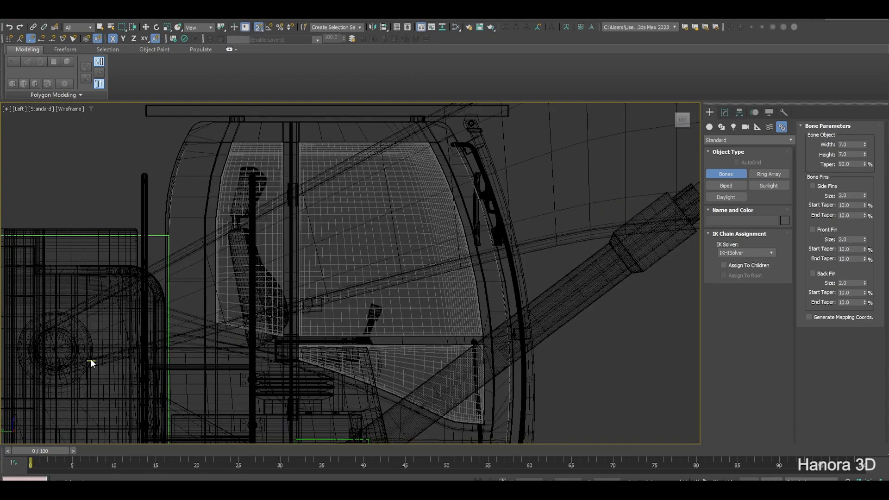
pyautogui.scroll(4, 305, 332)
pyautogui.scroll(3, 257, 303)
# - Draw the first bone chain from the boom's base pivot through the next two pivot pins
pyautogui.click(246, 292)
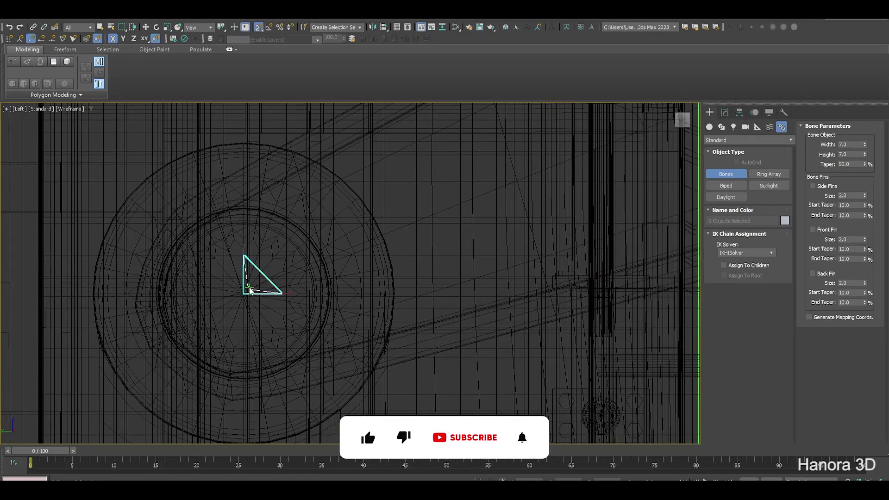
pyautogui.scroll(-5, 250, 291)
pyautogui.scroll(5, 492, 298)
pyautogui.scroll(3, 510, 284)
pyautogui.scroll(3, 482, 207)
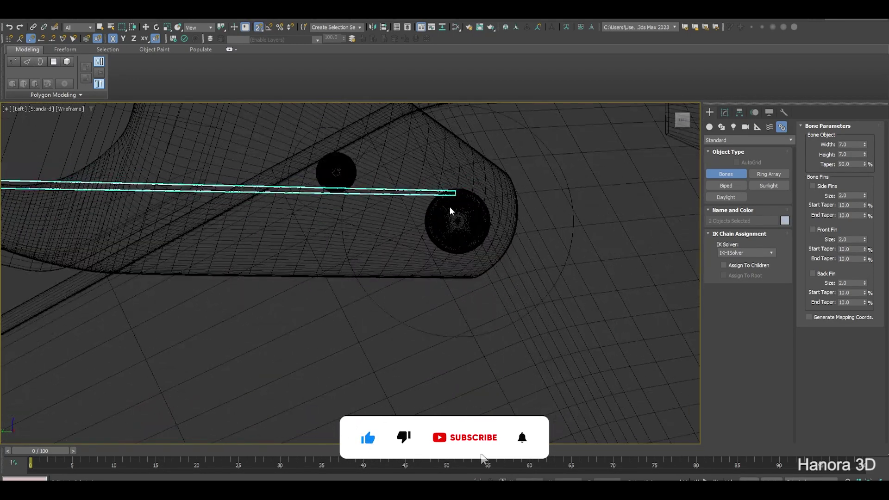
pyautogui.click(459, 221)
pyautogui.scroll(-3, 458, 221)
pyautogui.scroll(-3, 365, 279)
pyautogui.scroll(3, 323, 274)
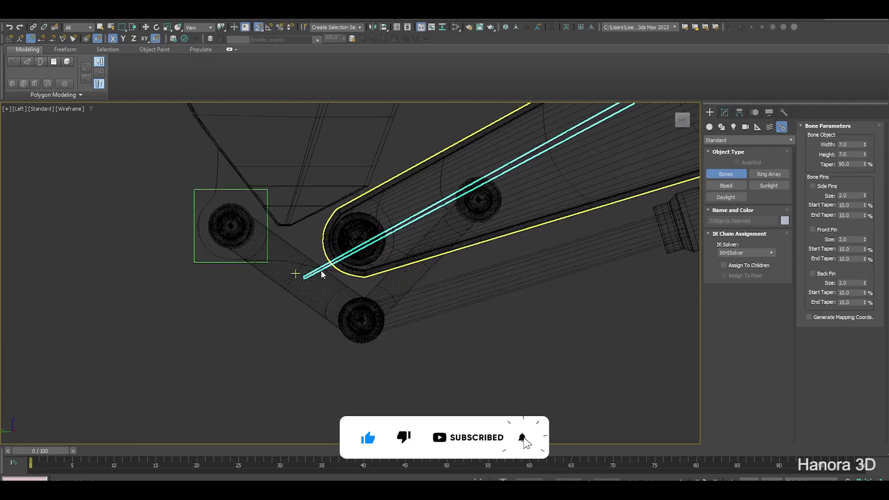
pyautogui.scroll(4, 327, 266)
pyautogui.click(406, 190)
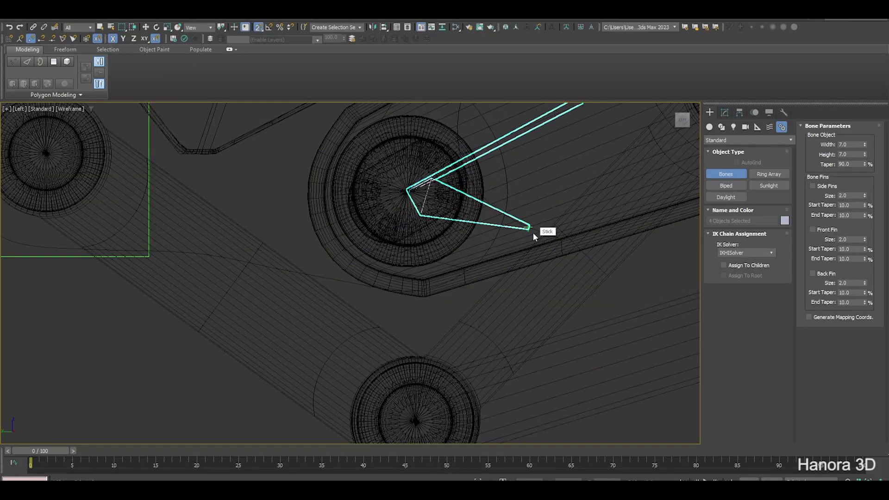
pyautogui.rightClick(533, 233)
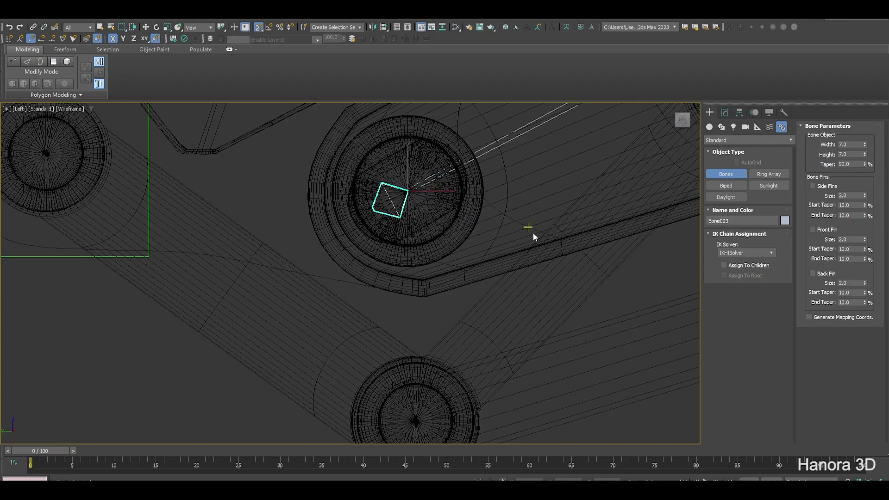
# - Draw a second bone chain from the lower pin to the bucket pin, then maximize the Perspective view
pyautogui.scroll(-3, 444, 280)
pyautogui.scroll(4, 498, 225)
pyautogui.scroll(2, 496, 224)
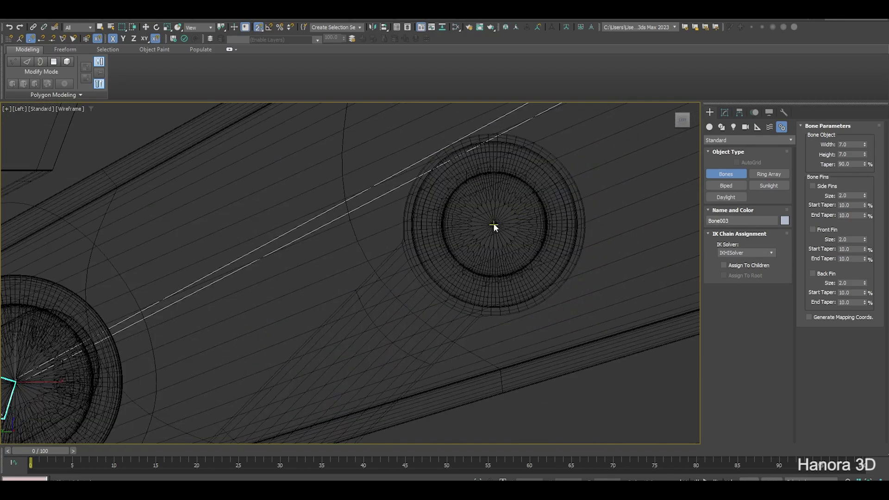
pyautogui.scroll(-4, 494, 227)
pyautogui.scroll(2, 399, 299)
pyautogui.scroll(3, 432, 312)
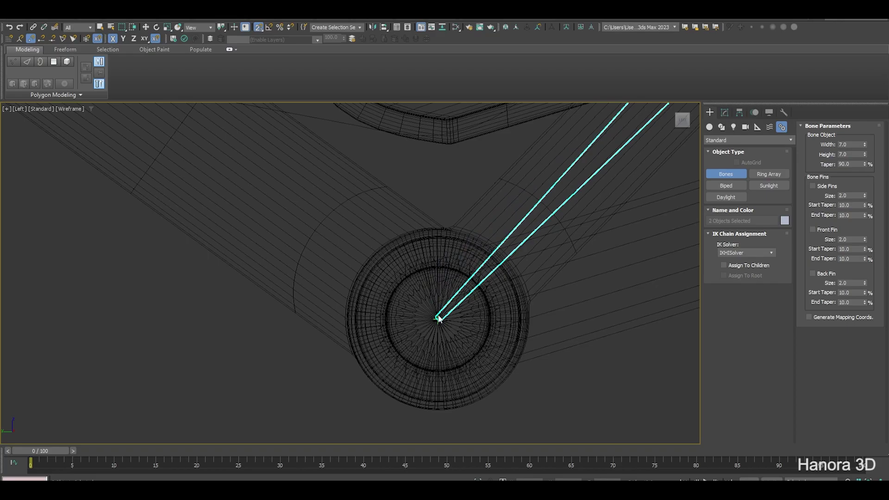
pyautogui.click(439, 318)
pyautogui.scroll(-3, 393, 324)
pyautogui.scroll(3, 307, 254)
pyautogui.click(249, 204)
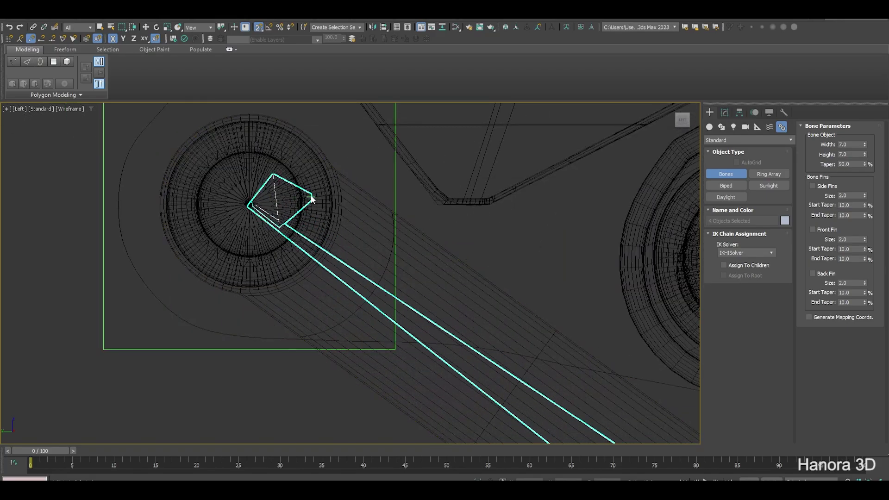
pyautogui.rightClick(311, 199)
pyautogui.hotkey('alt', 'w')
pyautogui.hotkey('alt', 'w')
# - Exit bone creation, deselect Bone006, and orbit to view the arm's bones from below and above
pyautogui.moveTo(497, 324)
pyautogui.mouseDown(button='middle')
pyautogui.moveTo(510, 296)
pyautogui.moveTo(521, 313)
pyautogui.mouseUp(button='middle')
pyautogui.press('w')
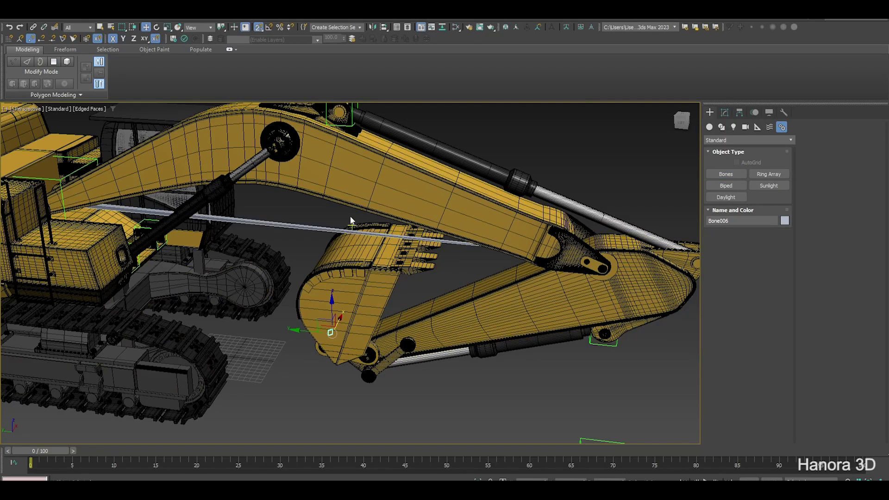
pyautogui.moveTo(350, 216)
pyautogui.mouseDown(button='middle')
pyautogui.moveTo(343, 256)
pyautogui.moveTo(251, 271)
pyautogui.moveTo(356, 267)
pyautogui.mouseUp(button='middle')
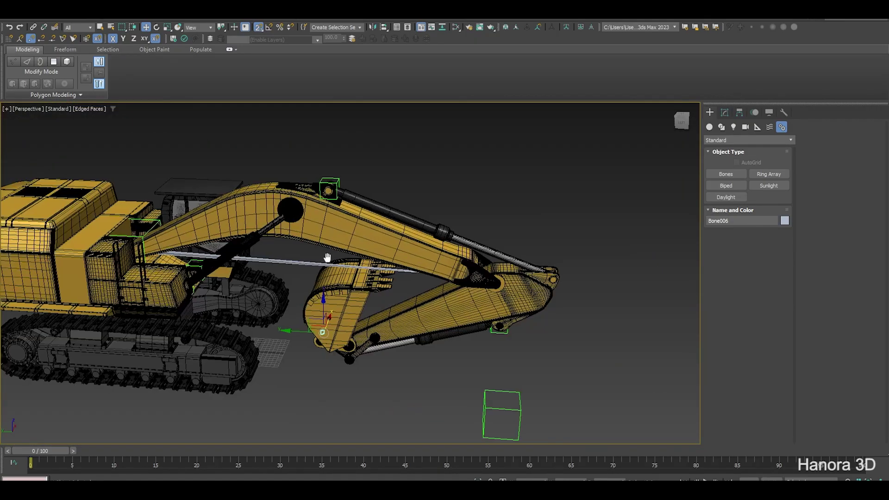
pyautogui.click(525, 214)
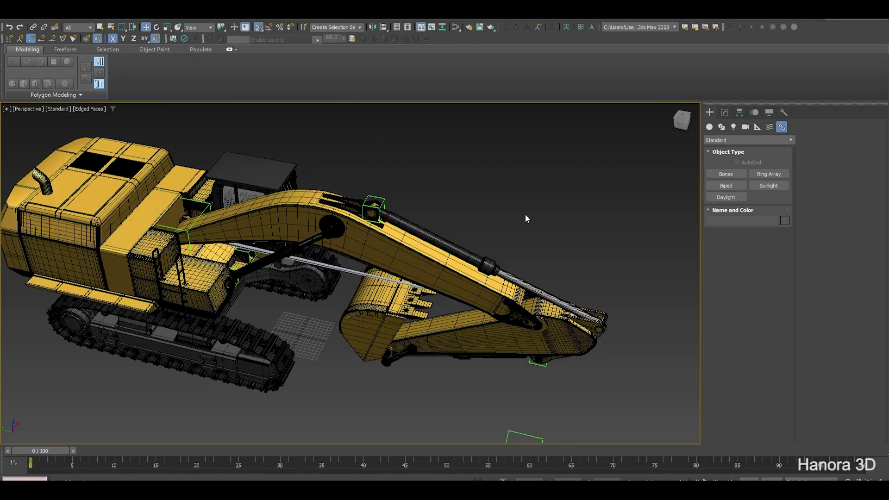
pyautogui.keyDown('alt'); pyautogui.moveTo(384, 273); pyautogui.dragTo(385, 284, button='middle'); pyautogui.keyUp('alt')
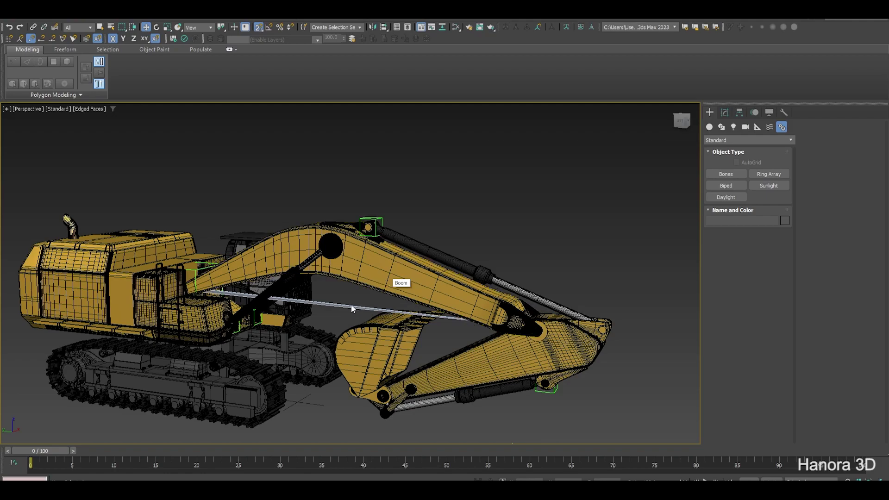
pyautogui.keyDown('alt'); pyautogui.moveTo(355, 304); pyautogui.dragTo(350, 315, button='middle'); pyautogui.keyUp('alt')
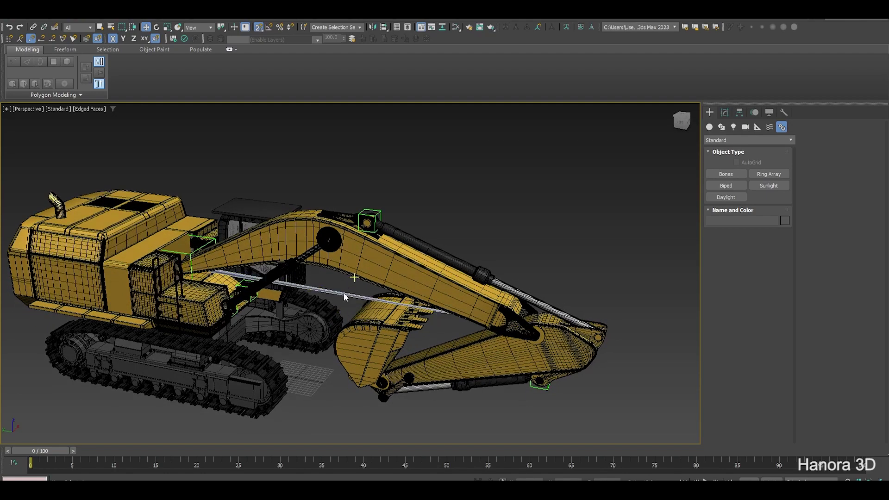